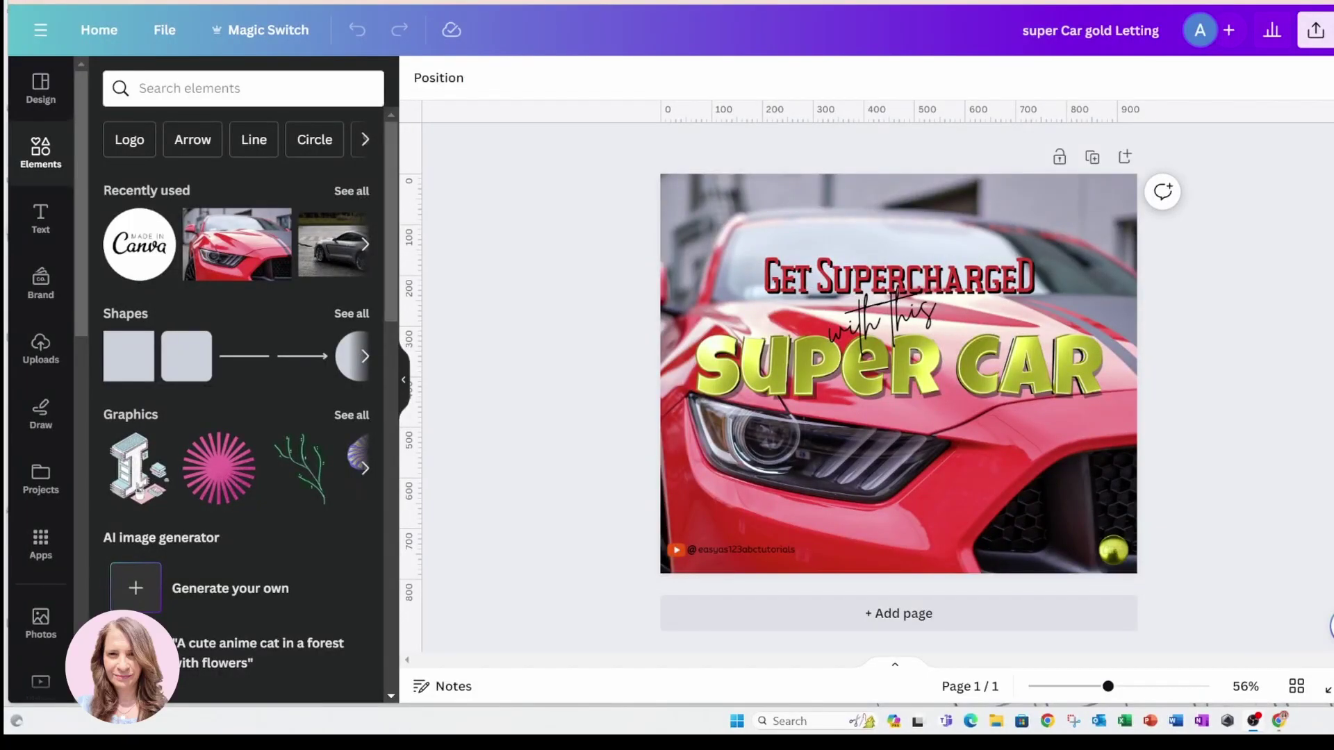
Step: Move the gold SUPER CAR lettering down to reveal the black copy, then back over it
{"action": "left_click", "coordinate": [776, 366]}
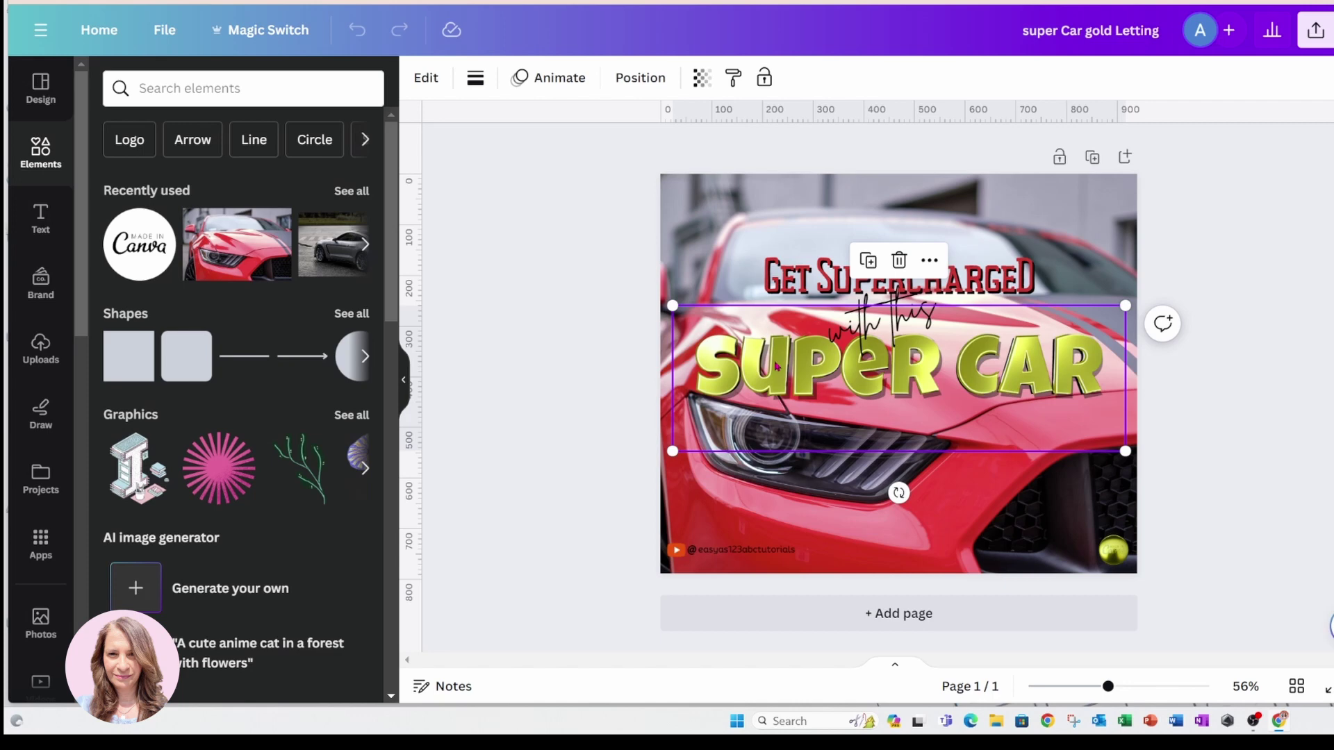
{"action": "left_click_drag", "start_coordinate": [777, 366], "coordinate": [777, 432]}
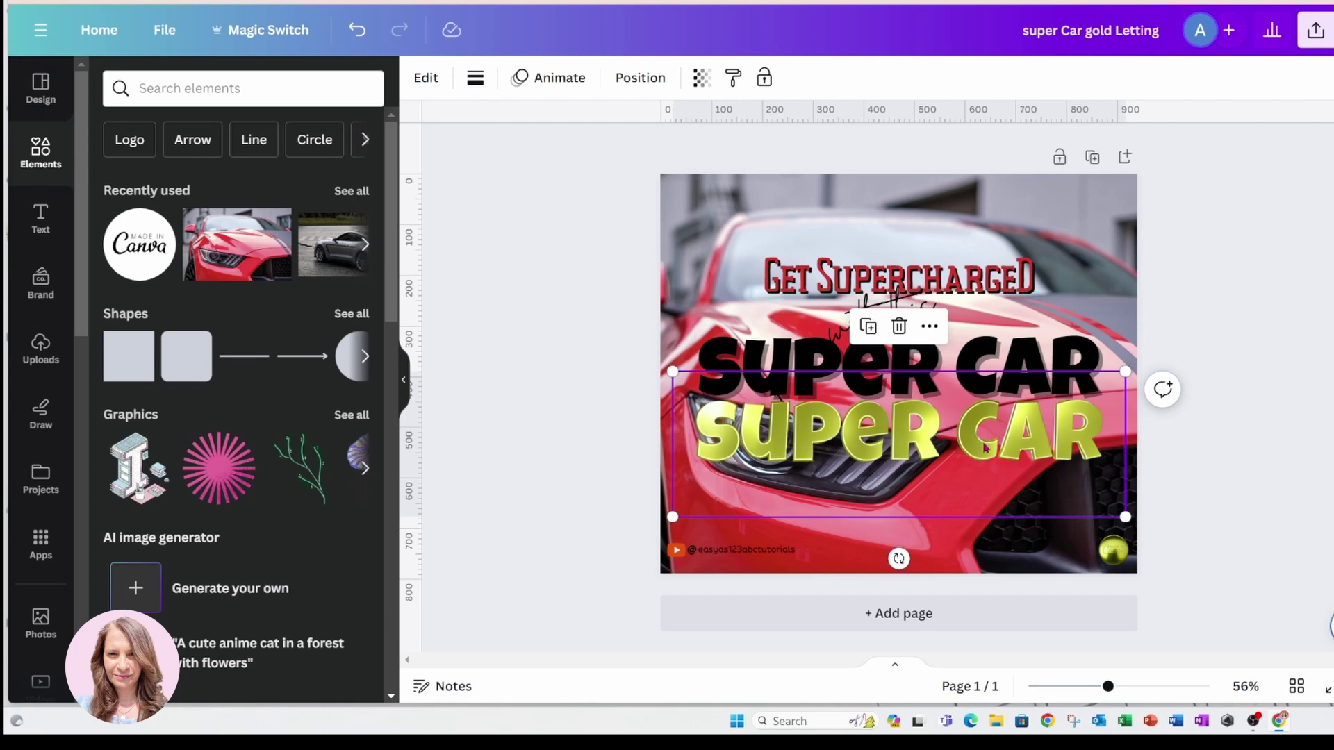
{"action": "left_click_drag", "start_coordinate": [777, 445], "coordinate": [780, 378]}
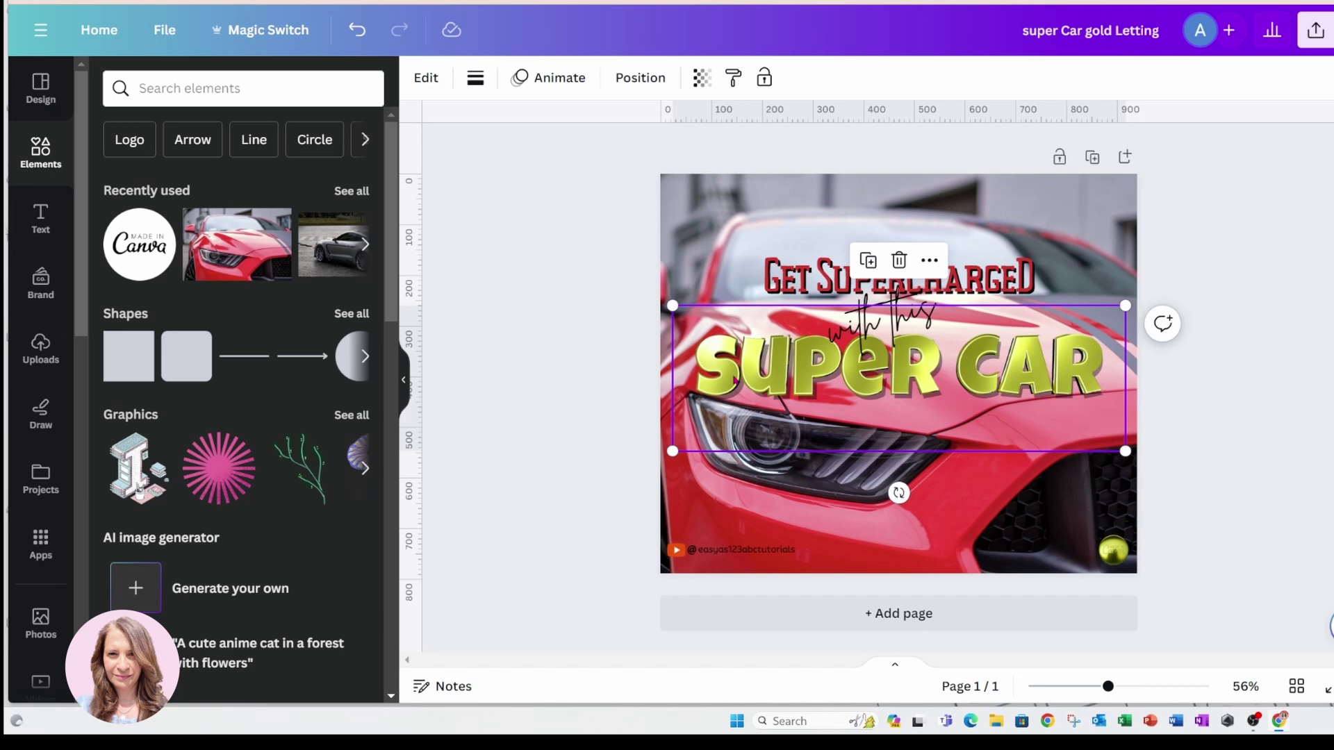
Step: Add a blank page with a 'SUPER CAR' heading enlarged to about size 124
{"action": "left_click", "coordinate": [842, 614]}
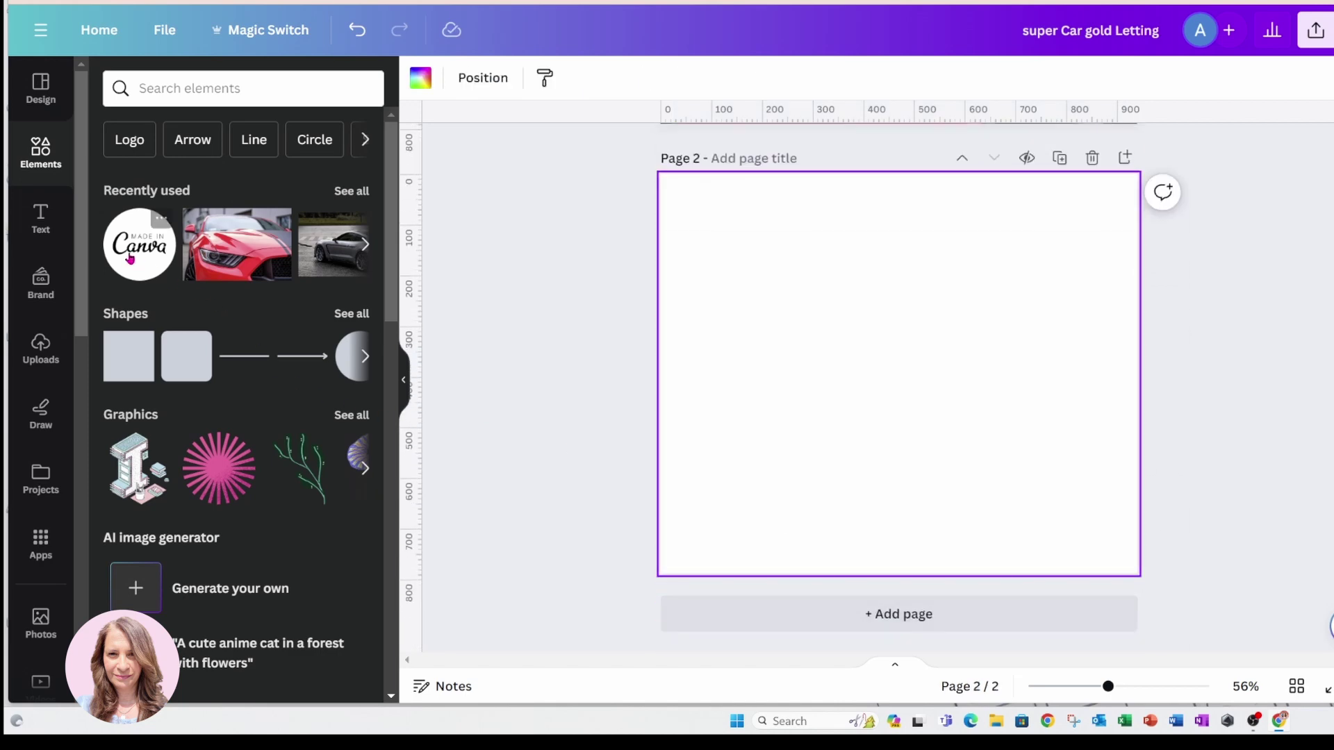
{"action": "left_click", "coordinate": [44, 219]}
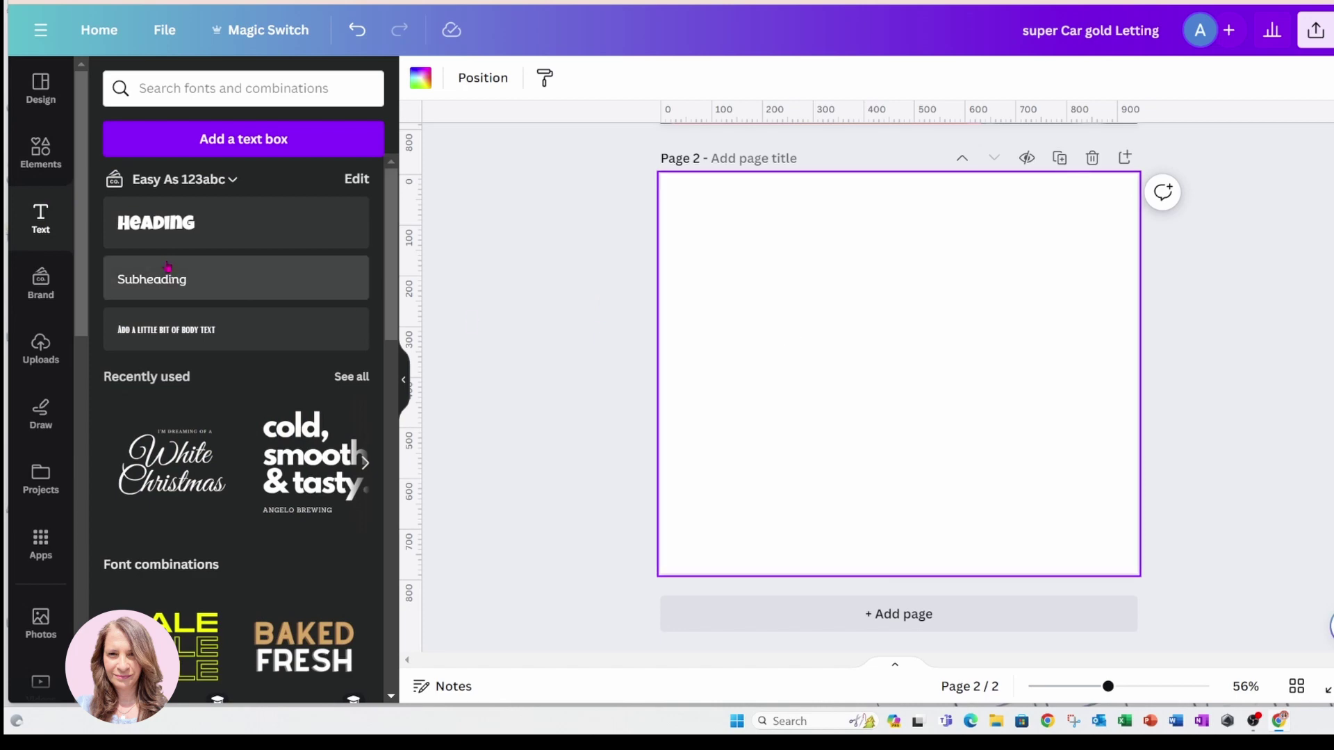
{"action": "left_click", "coordinate": [165, 227]}
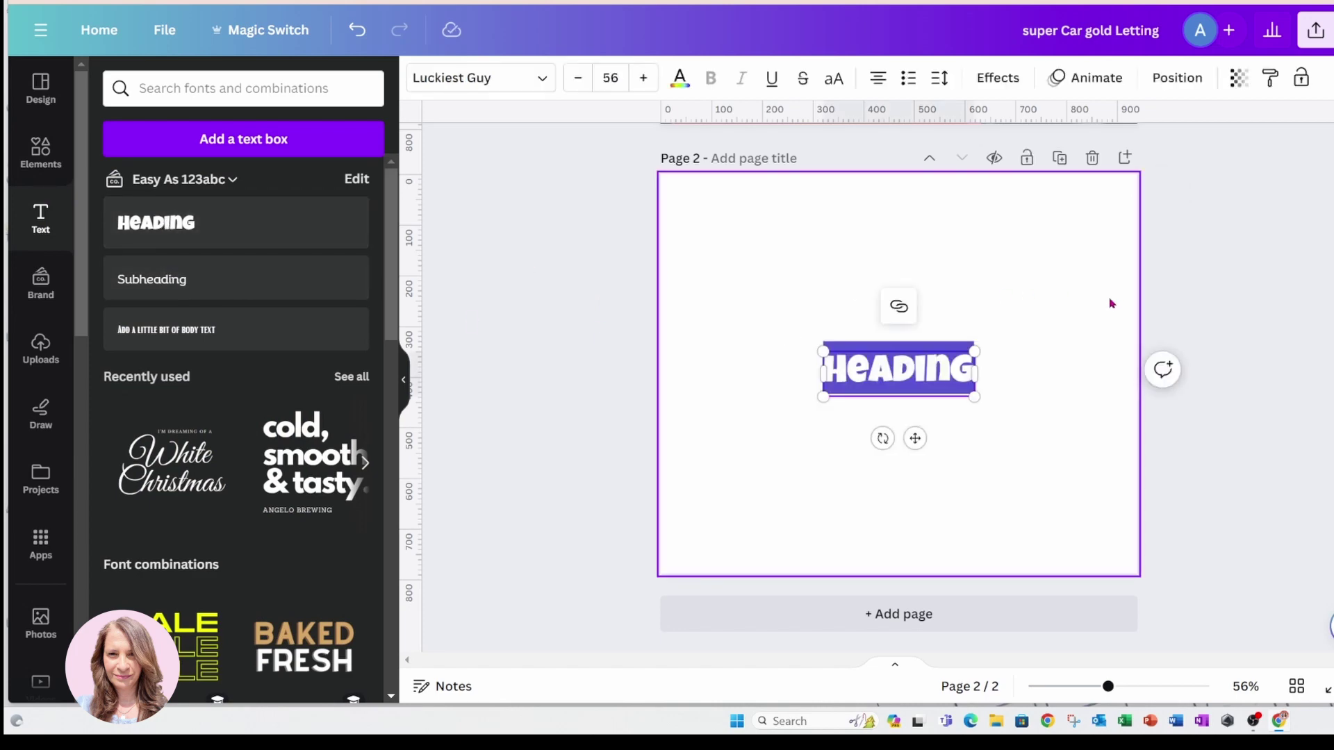
{"action": "type", "text": "SUPER"}
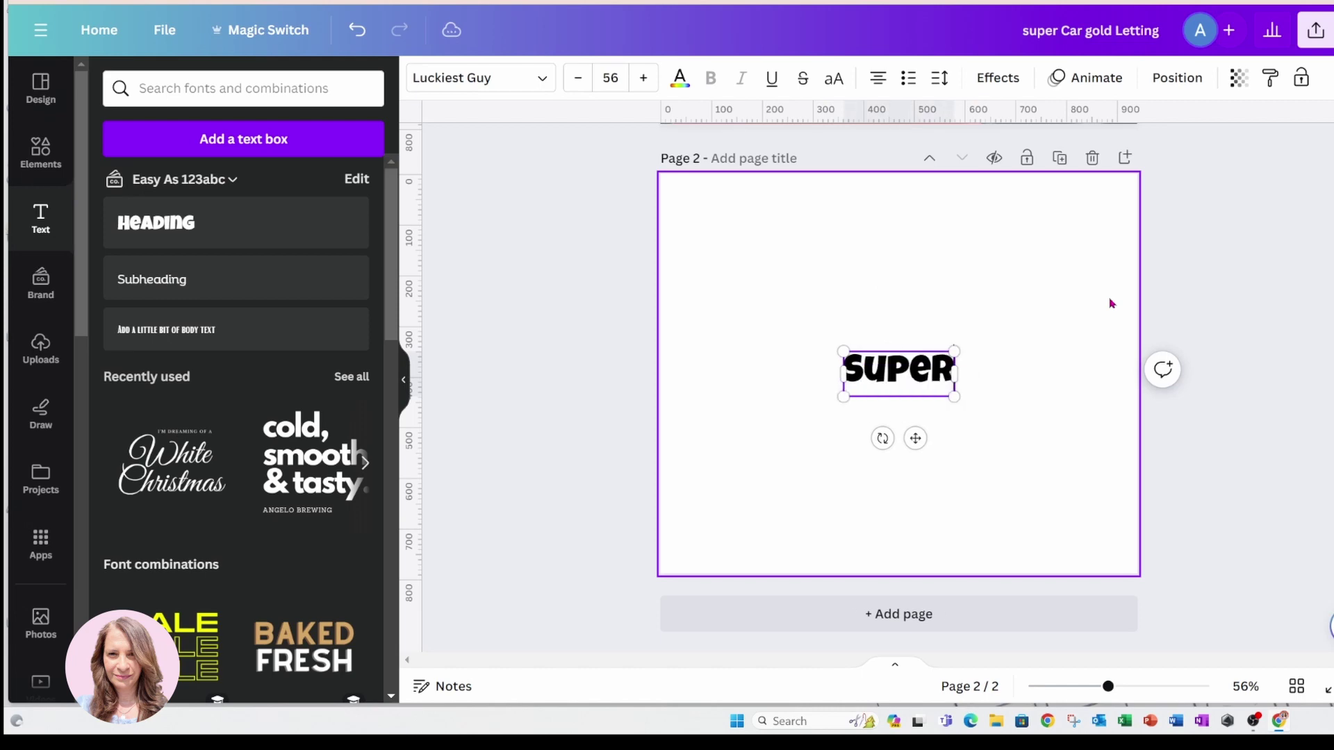
{"action": "type", "text": " CAR"}
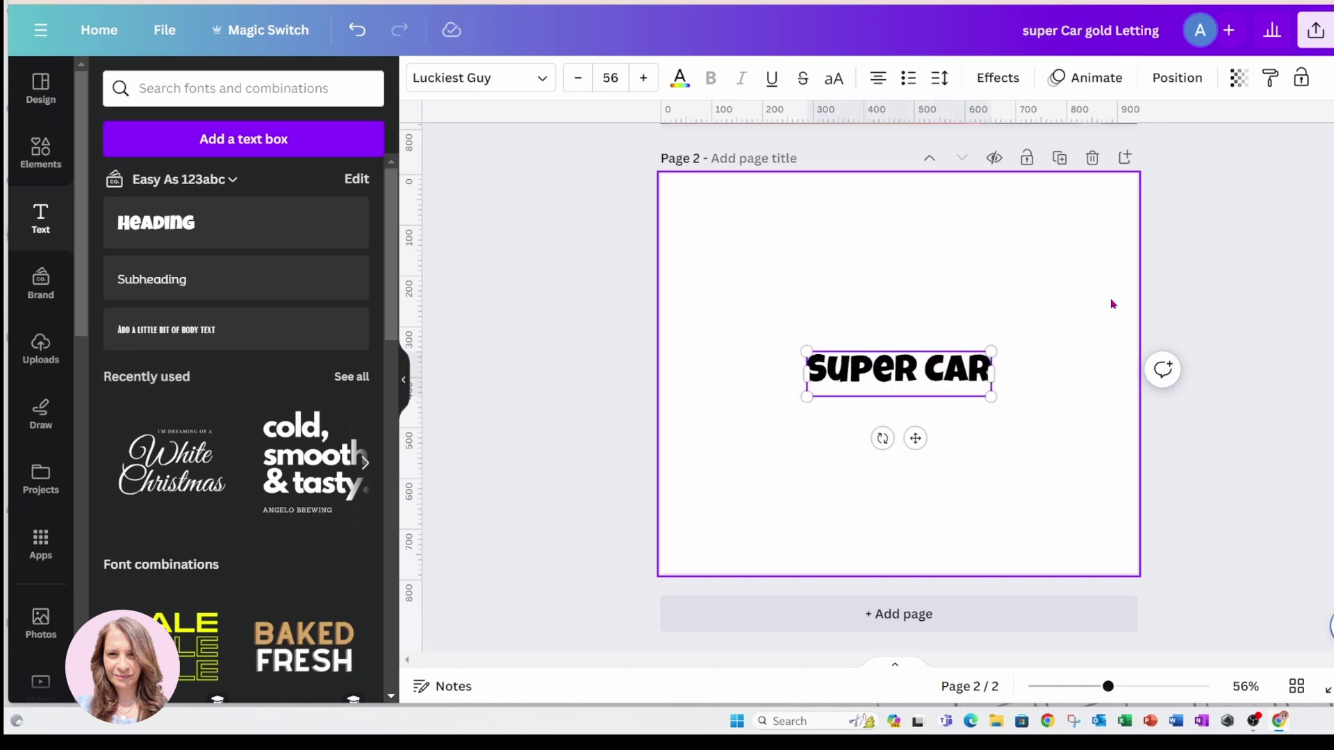
{"action": "left_click_drag", "start_coordinate": [995, 354], "coordinate": [1098, 319]}
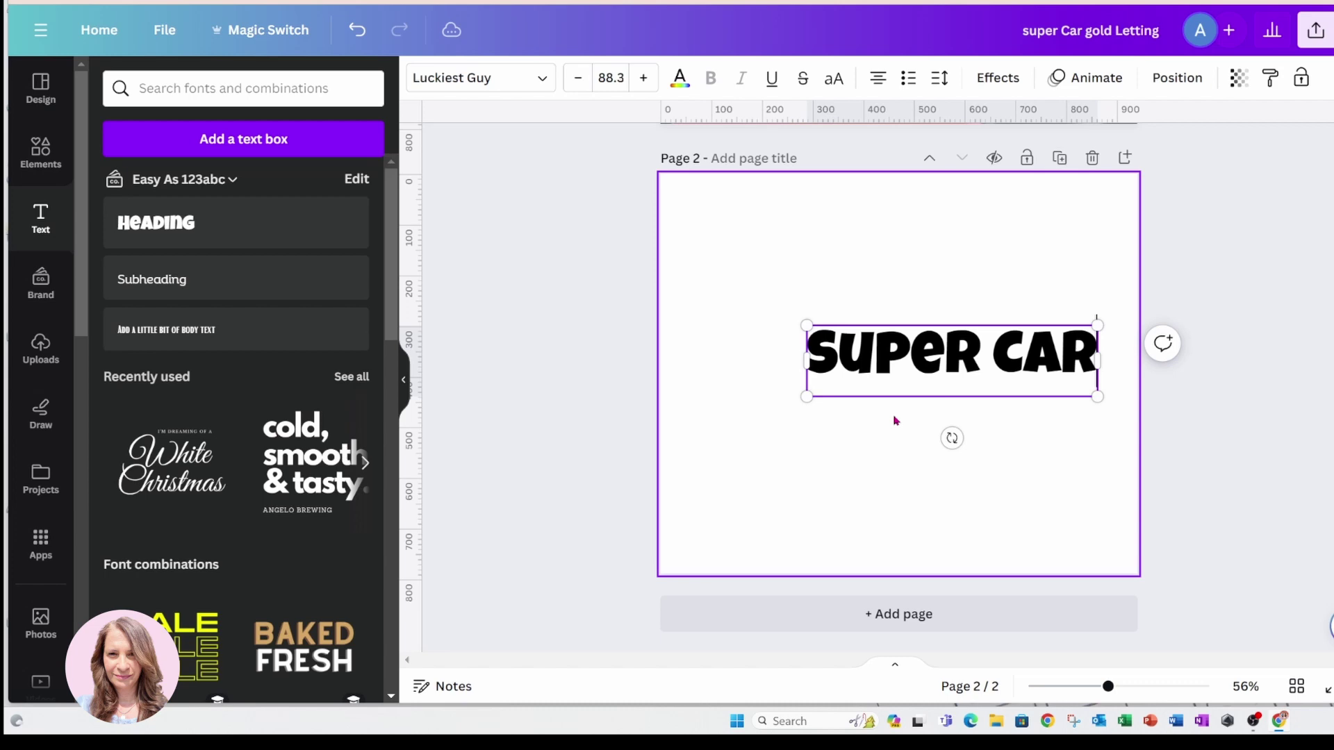
{"action": "left_click_drag", "start_coordinate": [806, 396], "coordinate": [696, 461]}
{"action": "left_click", "coordinate": [696, 462]}
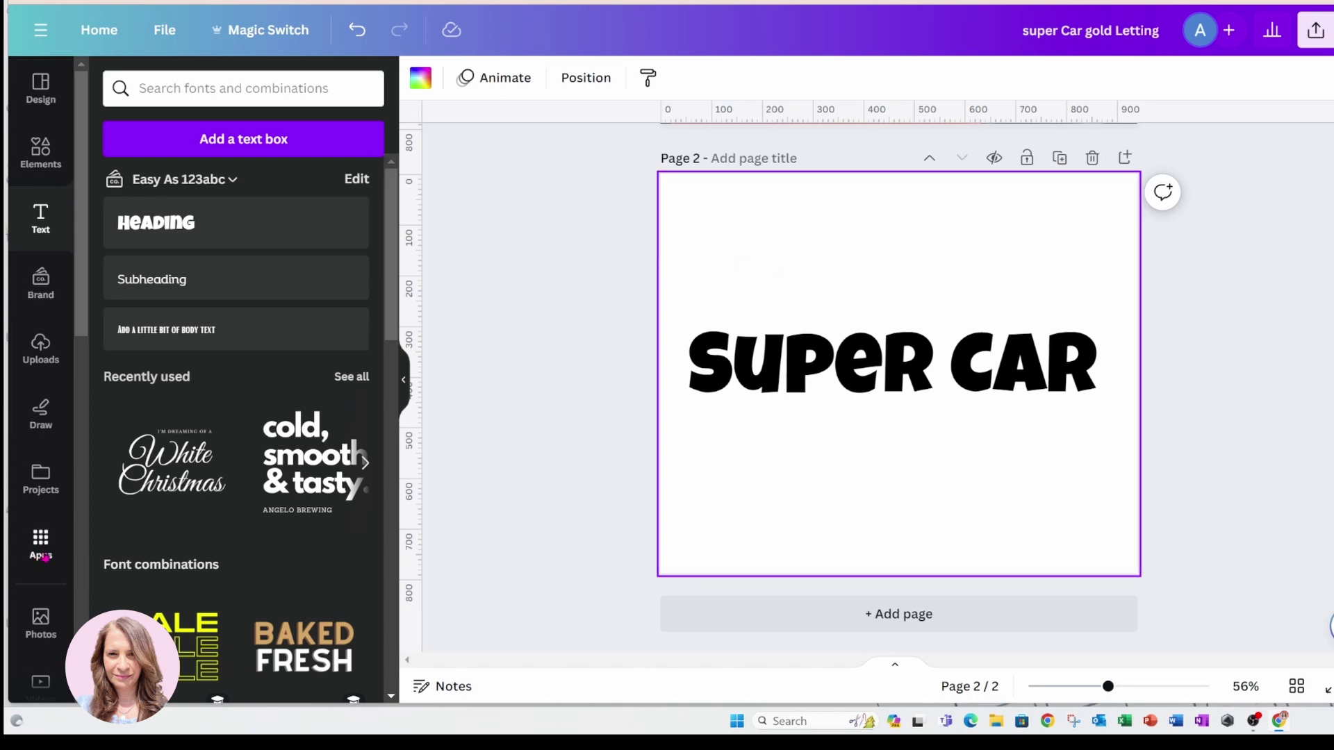
Step: Search Apps for 'magic morph' and launch the Magic Morph app
{"action": "left_click", "coordinate": [41, 545]}
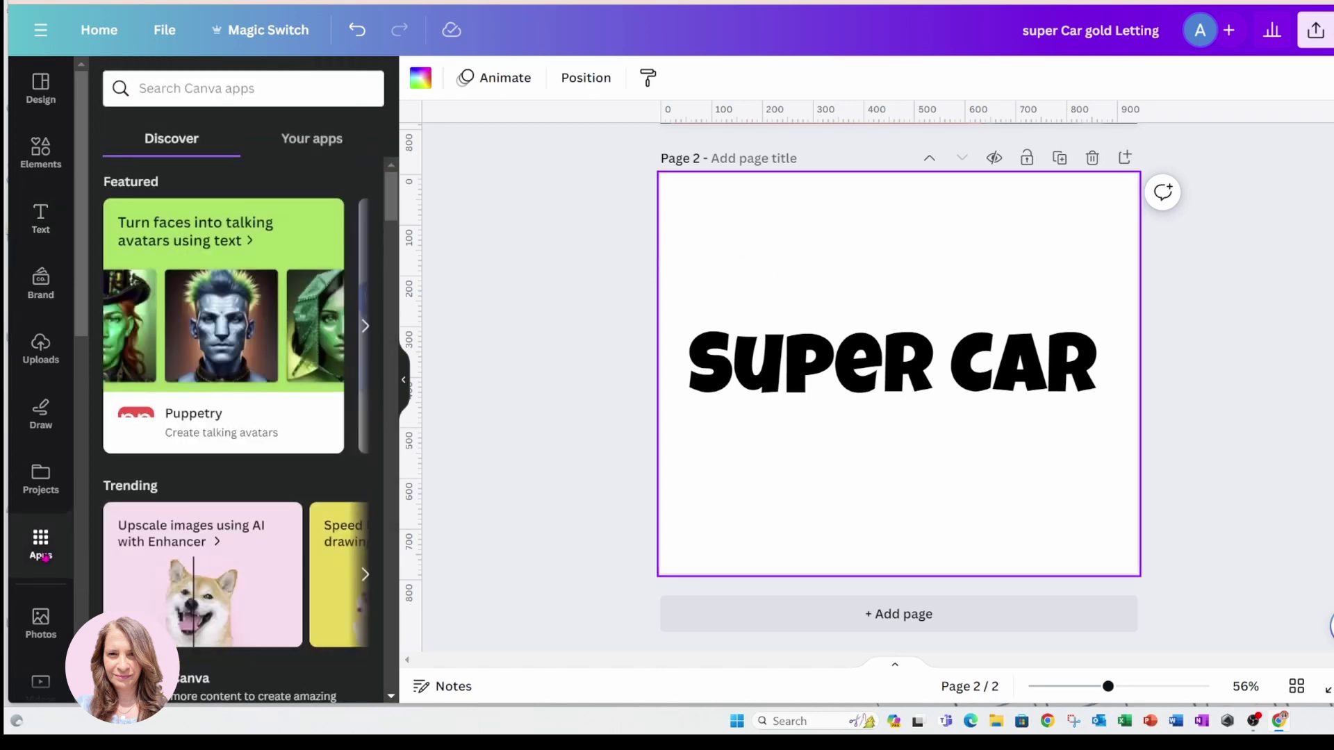
{"action": "left_click", "coordinate": [200, 83]}
{"action": "type", "text": "magic morph"}
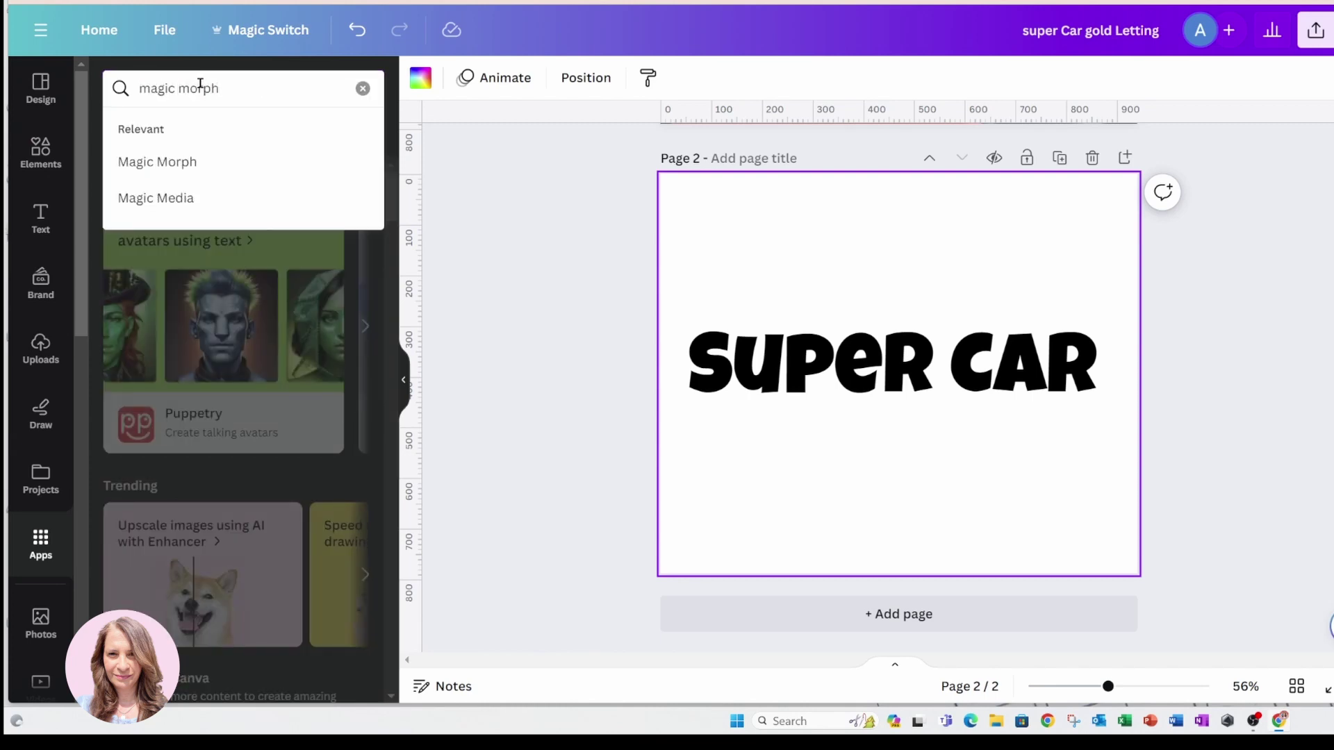
{"action": "key", "text": "Return"}
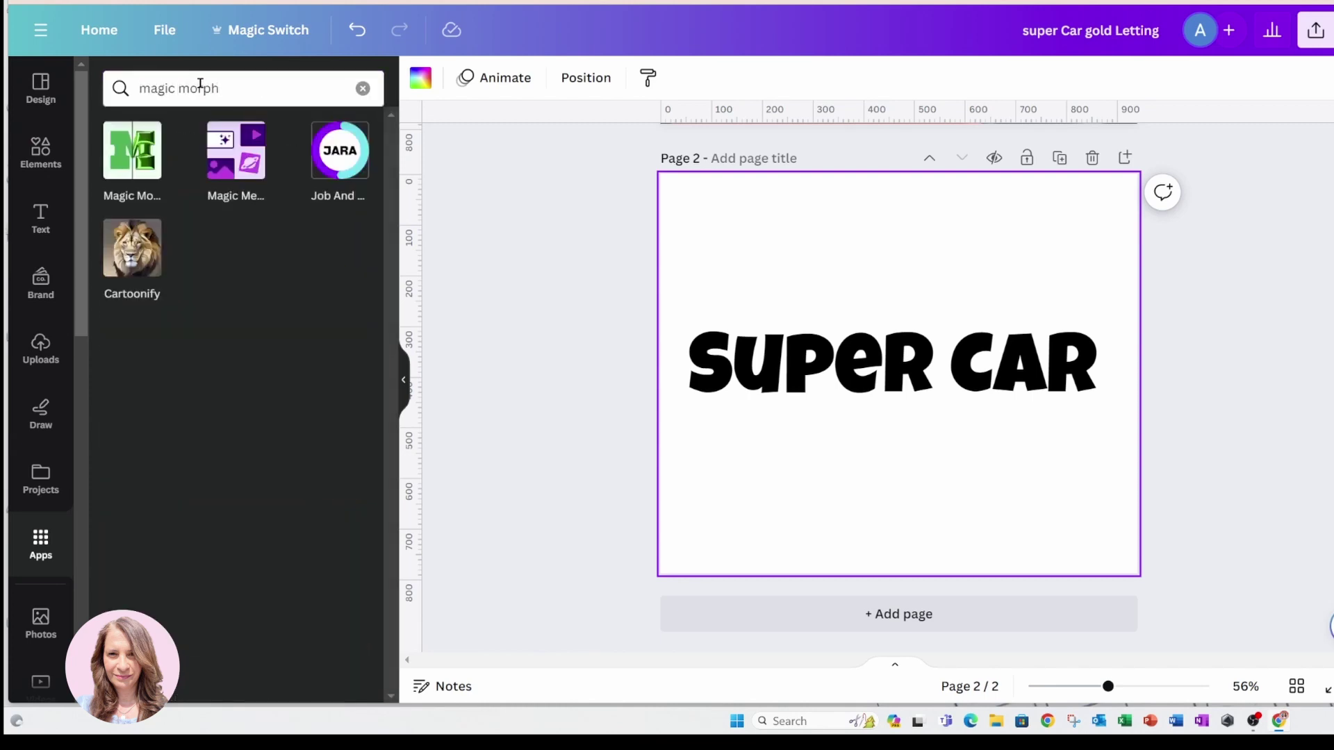
{"action": "left_click", "coordinate": [132, 162]}
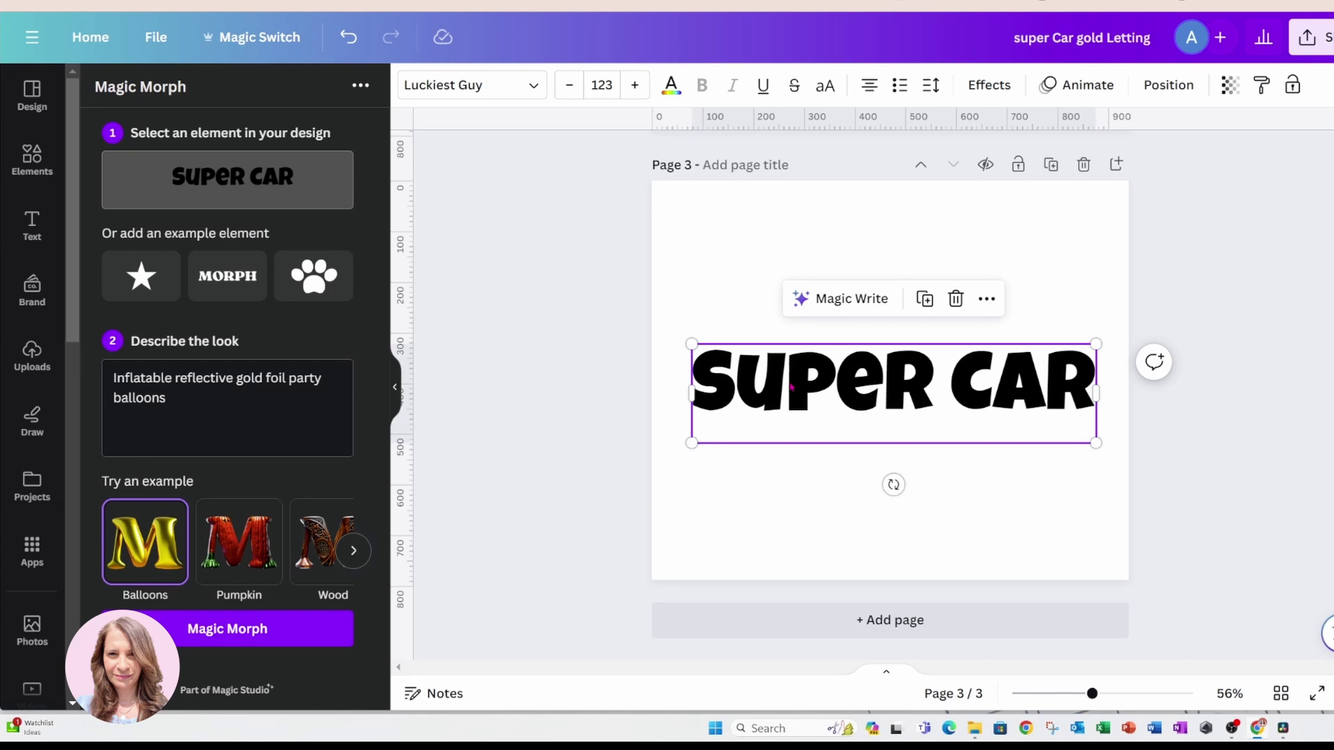
{"action": "left_click", "coordinate": [736, 248]}
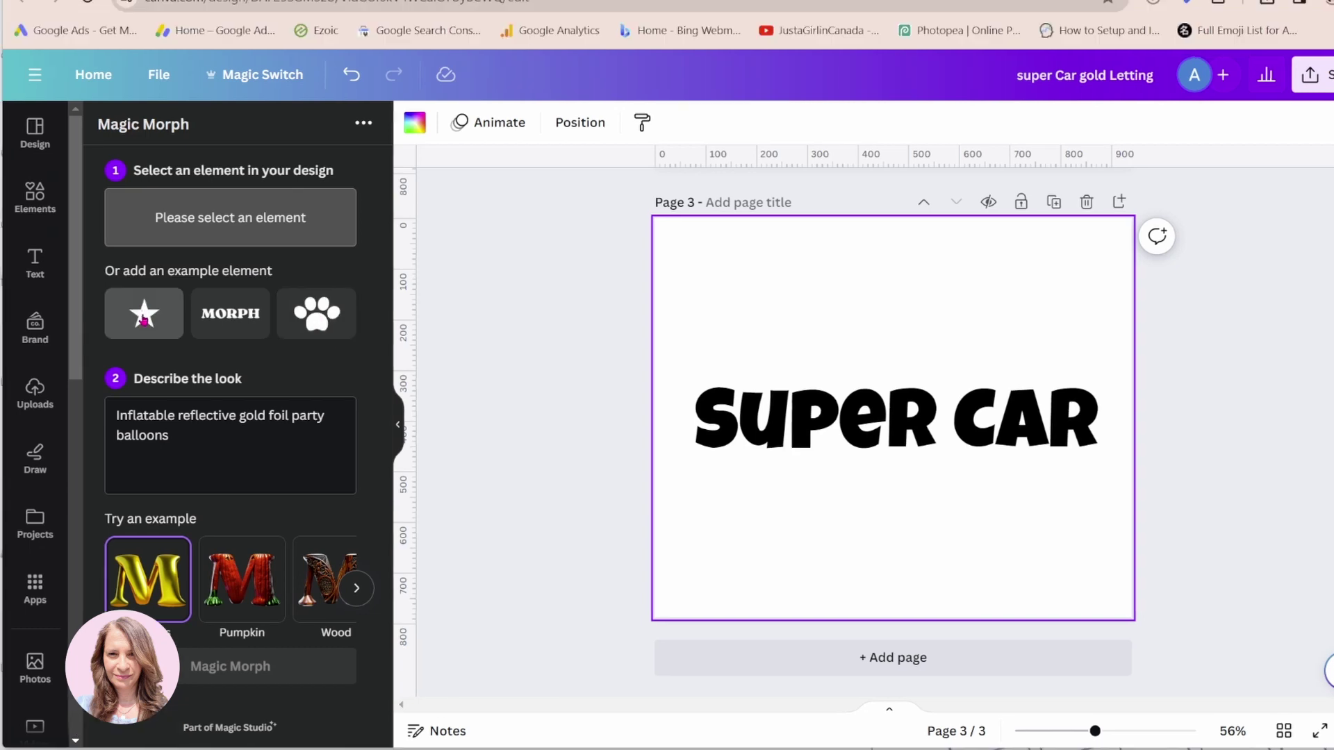
{"action": "left_click", "coordinate": [144, 321]}
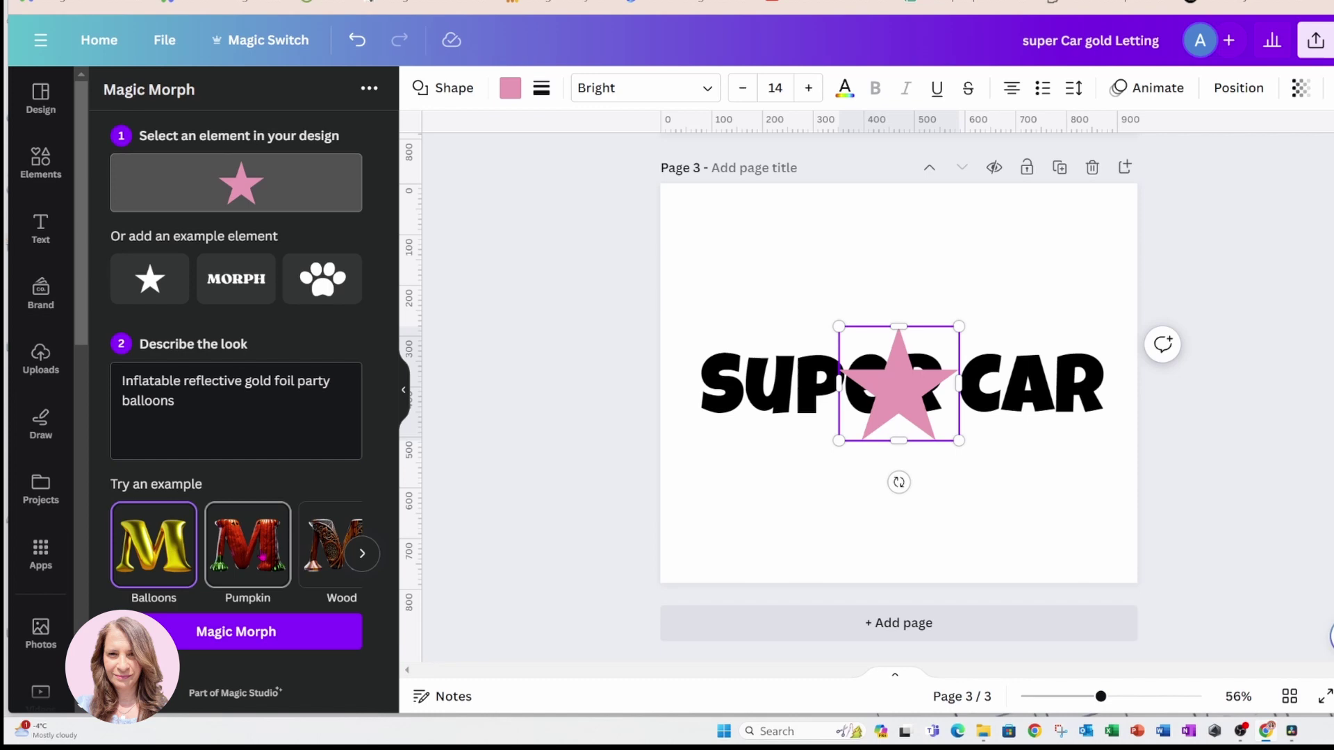
{"action": "left_click", "coordinate": [263, 558]}
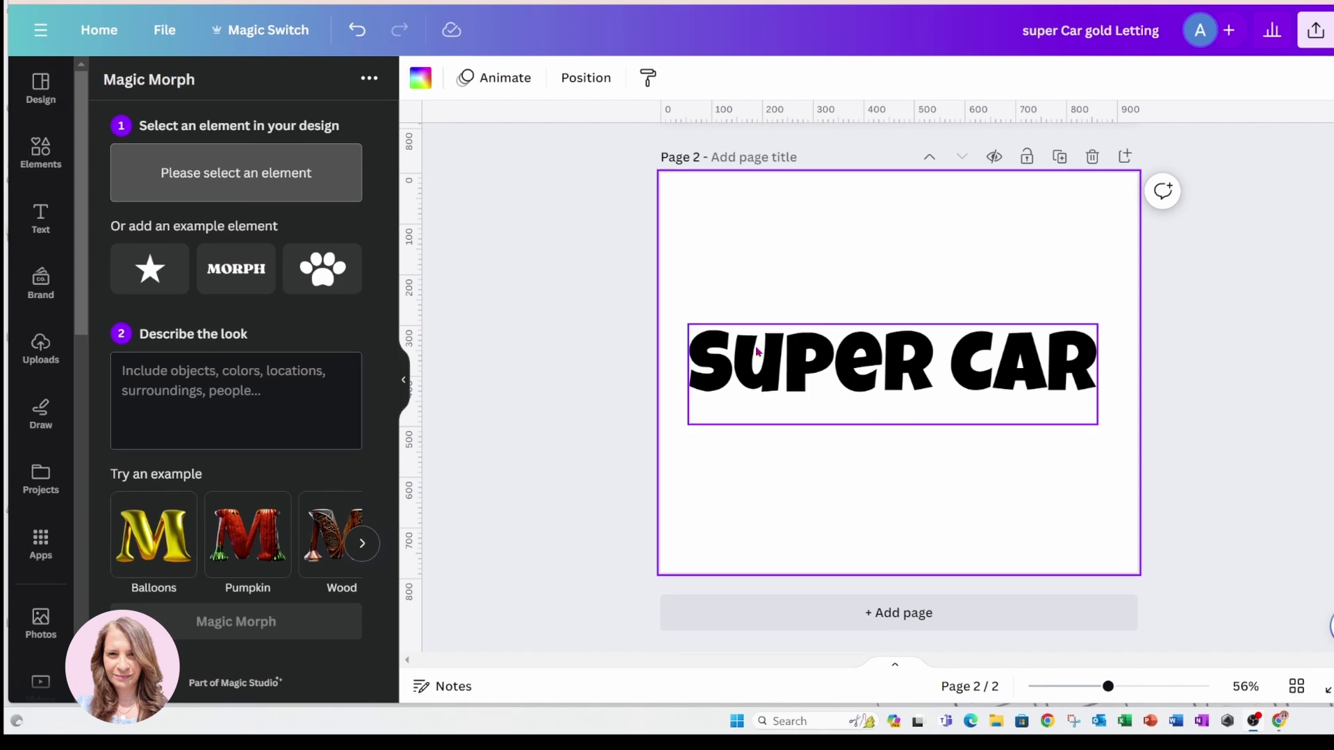
Step: Load the black SUPER CAR text into Magic Morph and describe the look as 'shiny gold text'
{"action": "left_click", "coordinate": [860, 369]}
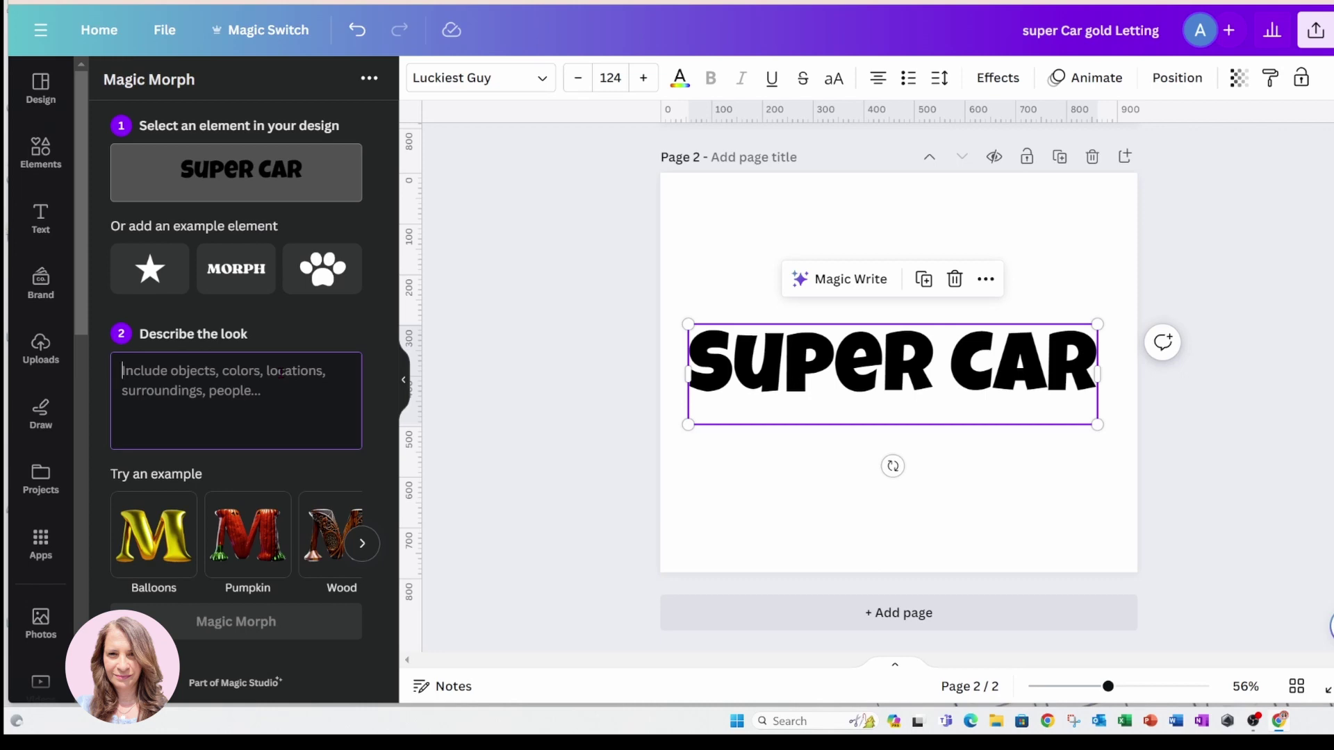
{"action": "type", "text": "sh"}
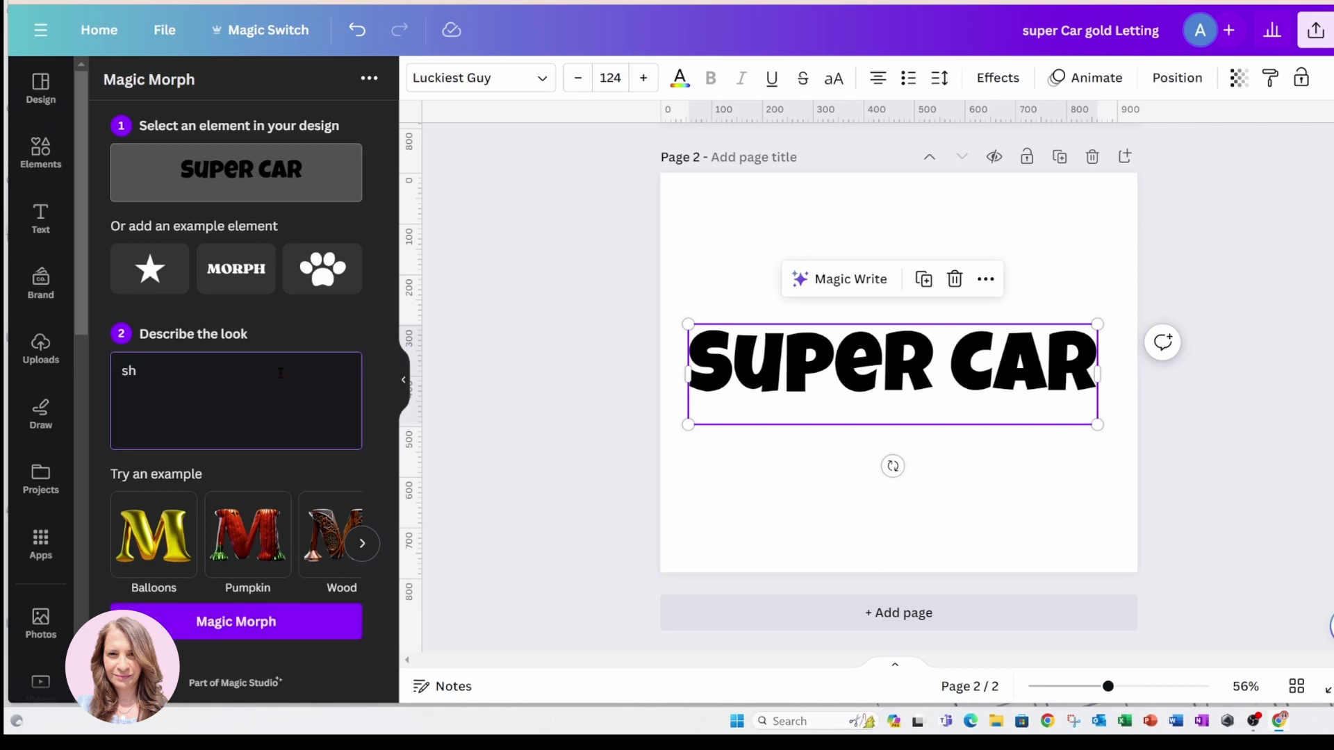
{"action": "type", "text": "iny gold text"}
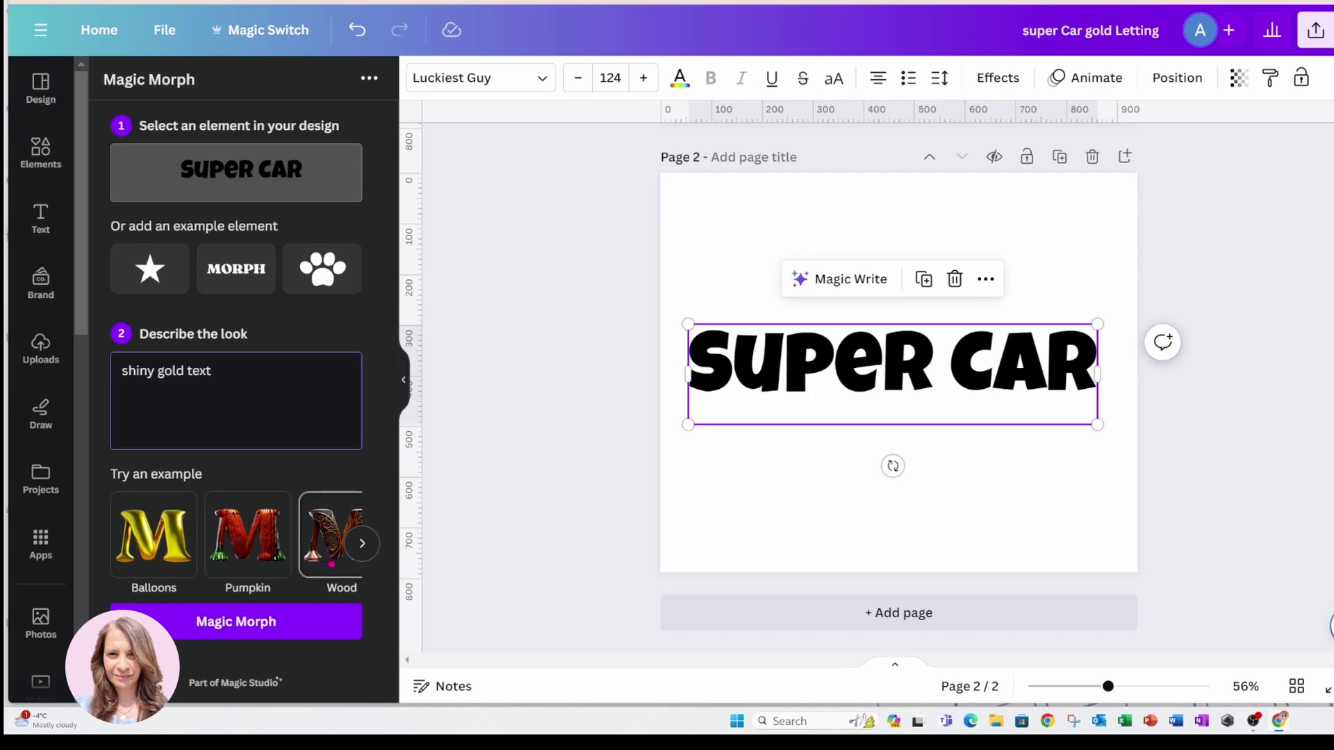
Step: Browse the example styles, then generate four versions from the 'shiny gold text' prompt
{"action": "left_click", "coordinate": [361, 543]}
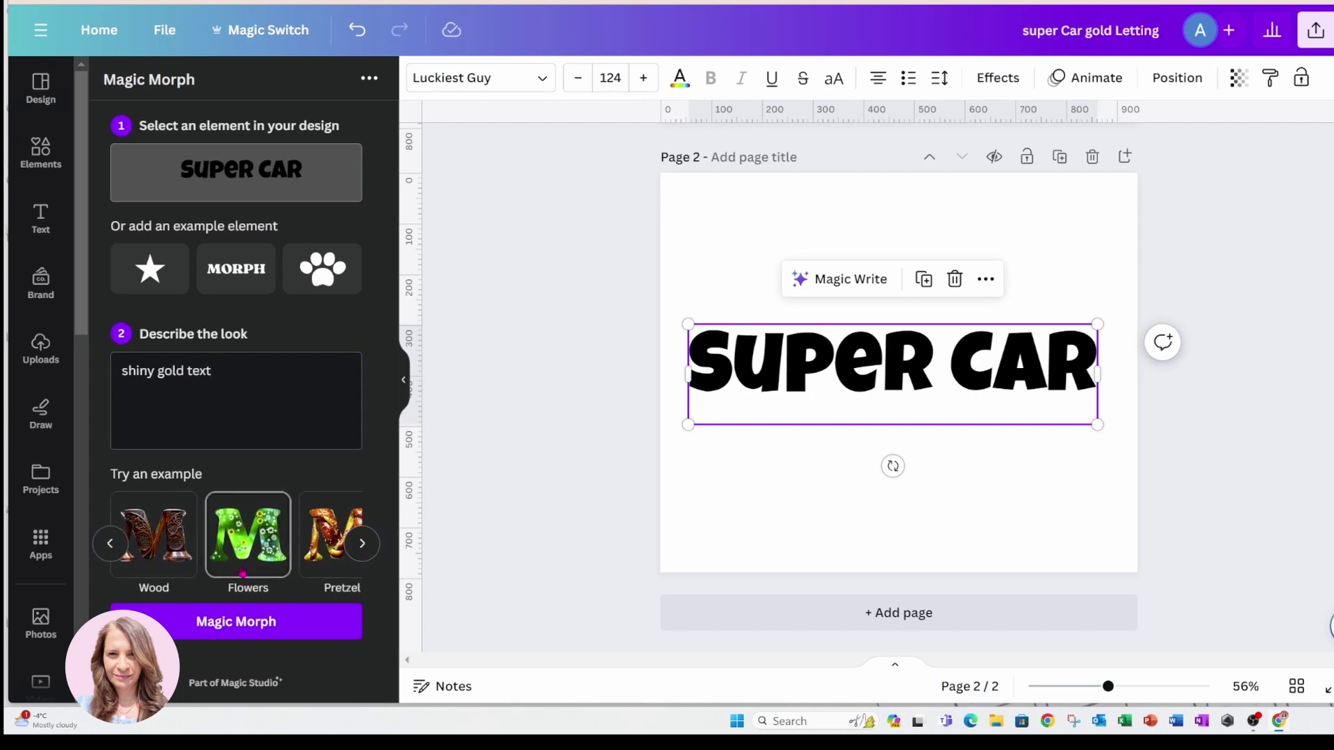
{"action": "left_click", "coordinate": [362, 545]}
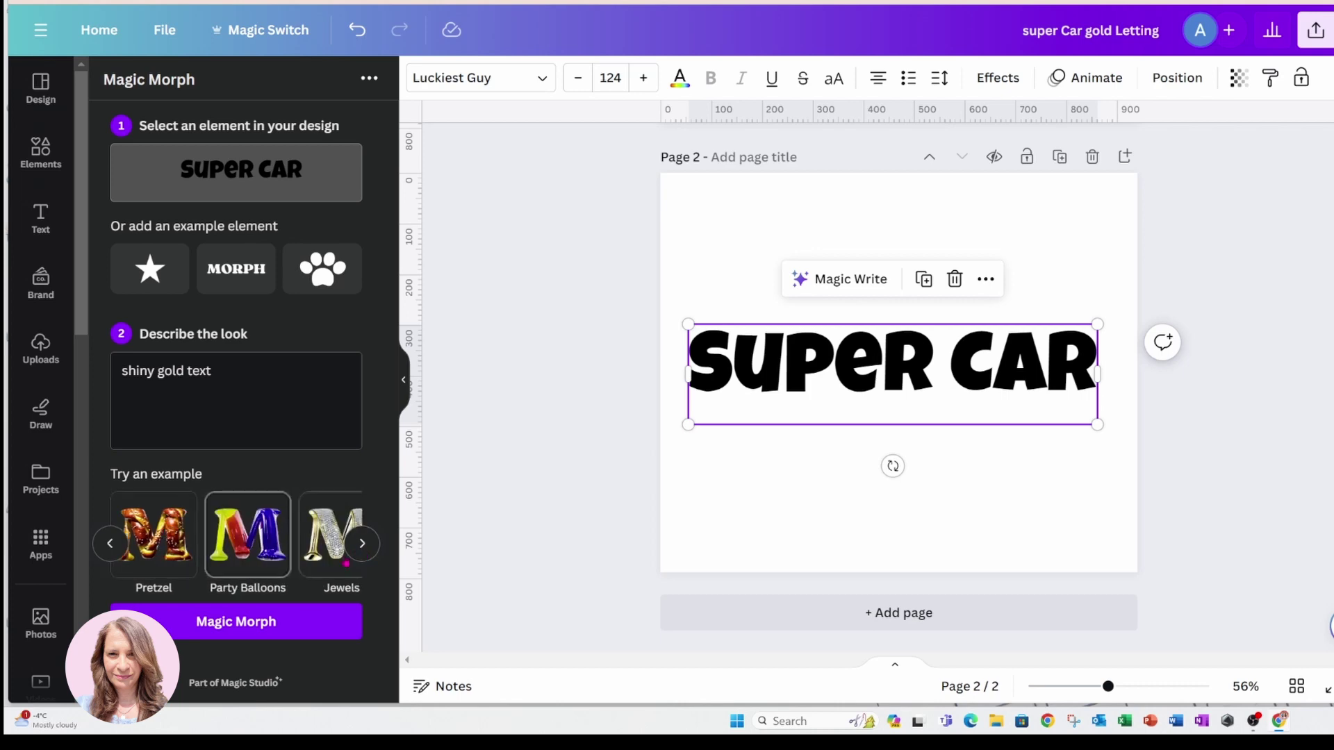
{"action": "left_click", "coordinate": [338, 535]}
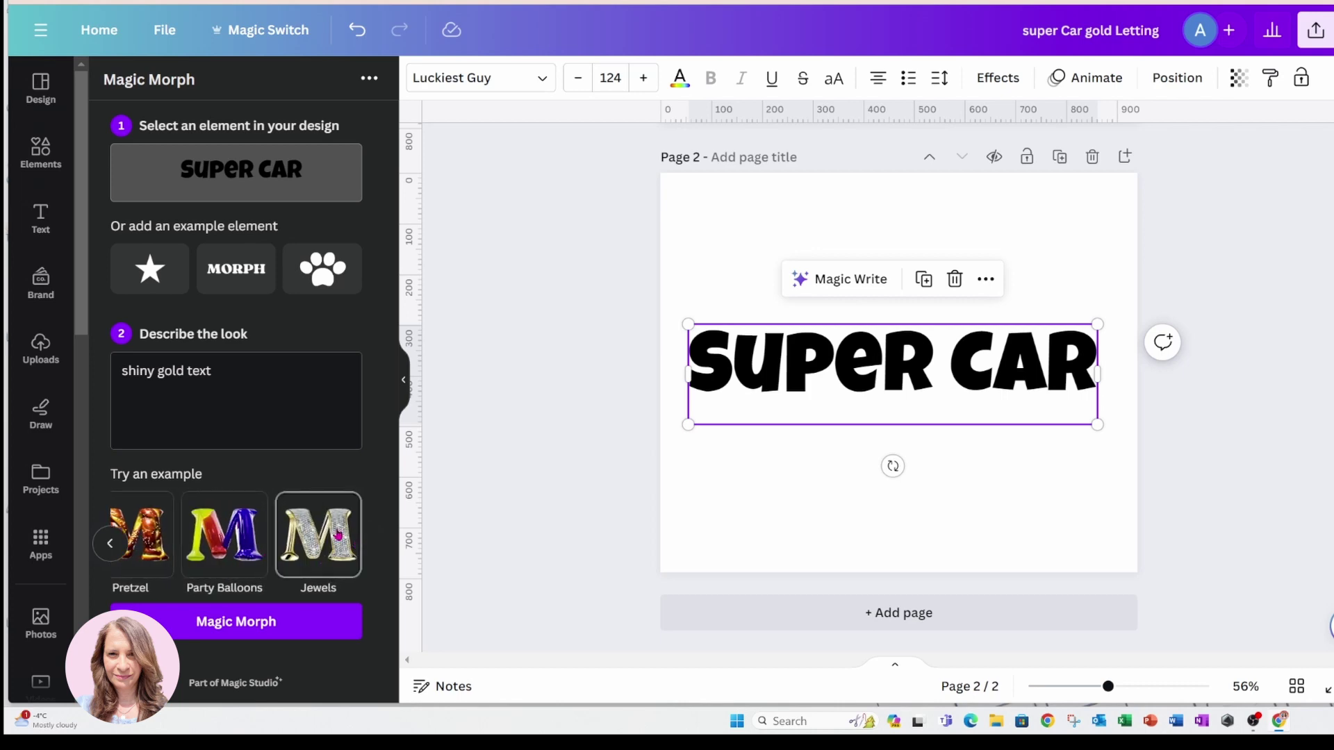
{"action": "left_click", "coordinate": [135, 412]}
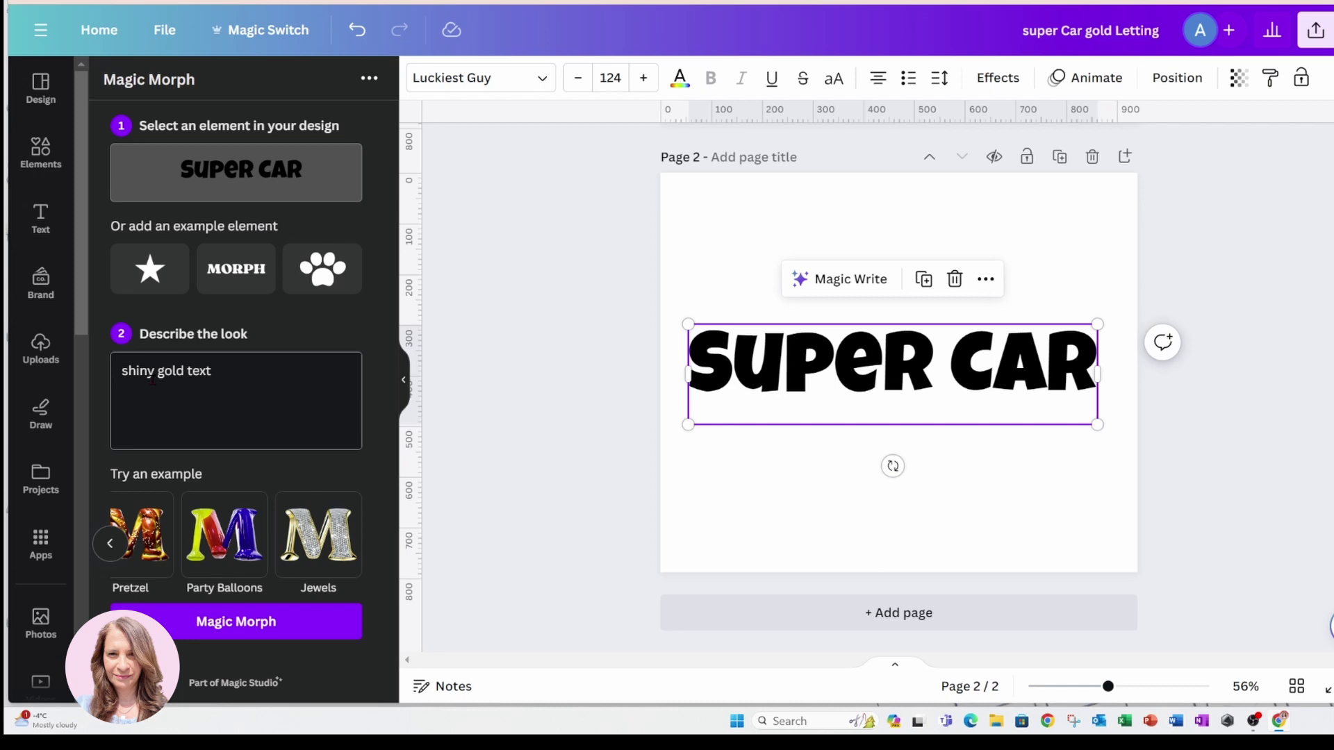
{"action": "left_click", "coordinate": [215, 621]}
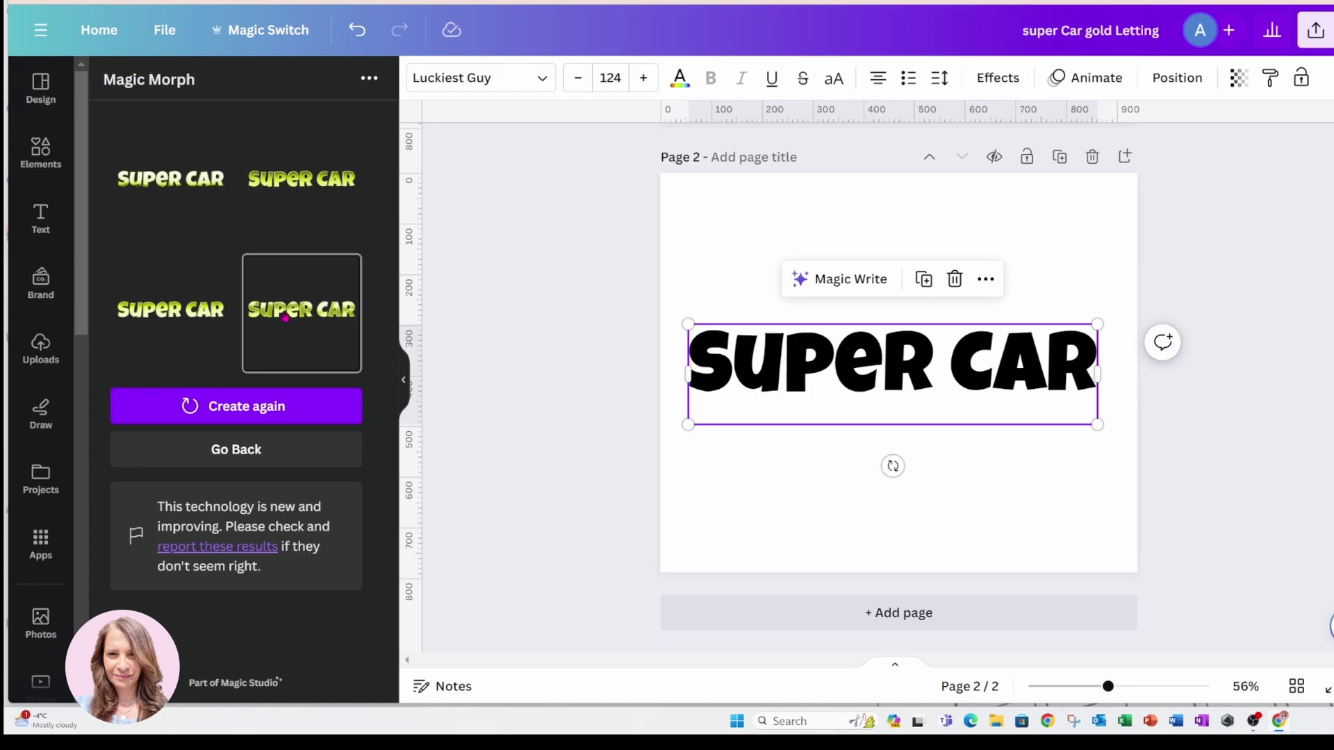
Step: Place the fourth gold version on page 2 and stretch it to roughly 907 × 292
{"action": "left_click", "coordinate": [285, 316]}
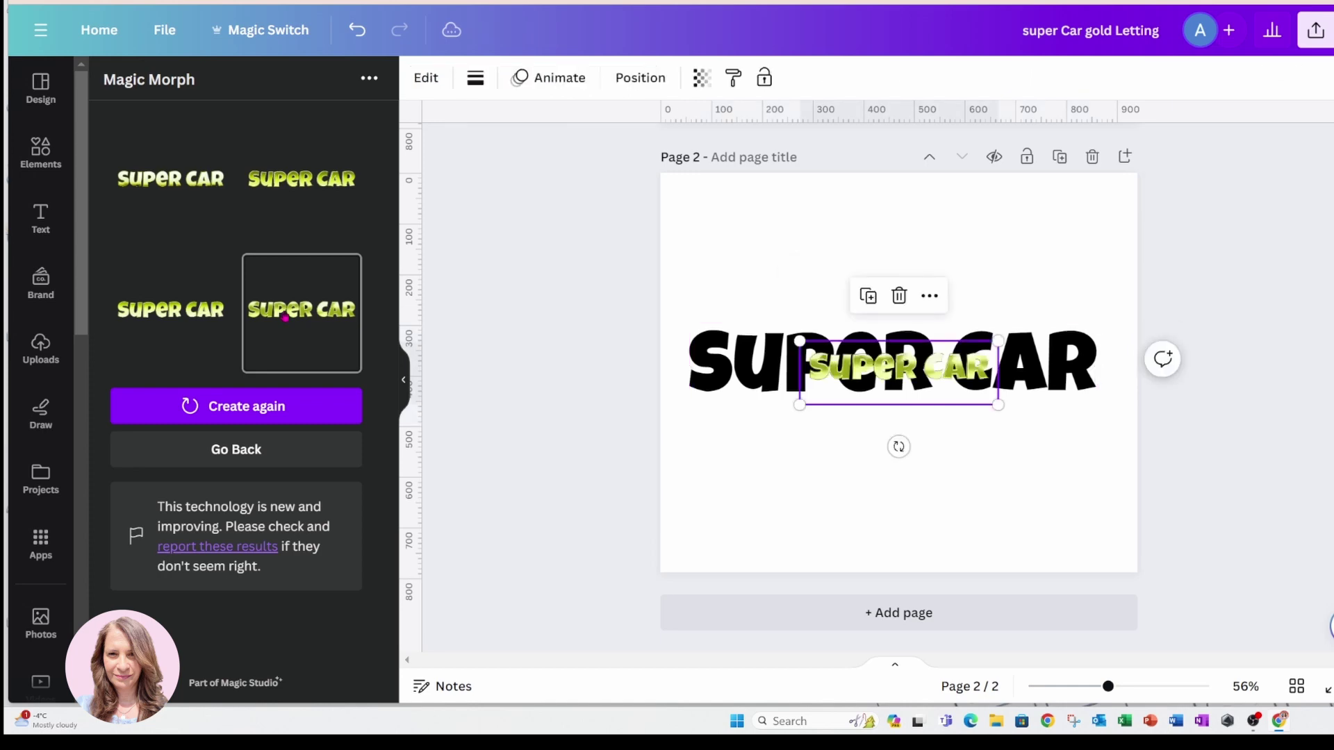
{"action": "left_click_drag", "start_coordinate": [798, 405], "coordinate": [682, 442]}
{"action": "left_click_drag", "start_coordinate": [999, 338], "coordinate": [1107, 306]}
{"action": "left_click_drag", "start_coordinate": [681, 444], "coordinate": [668, 447]}
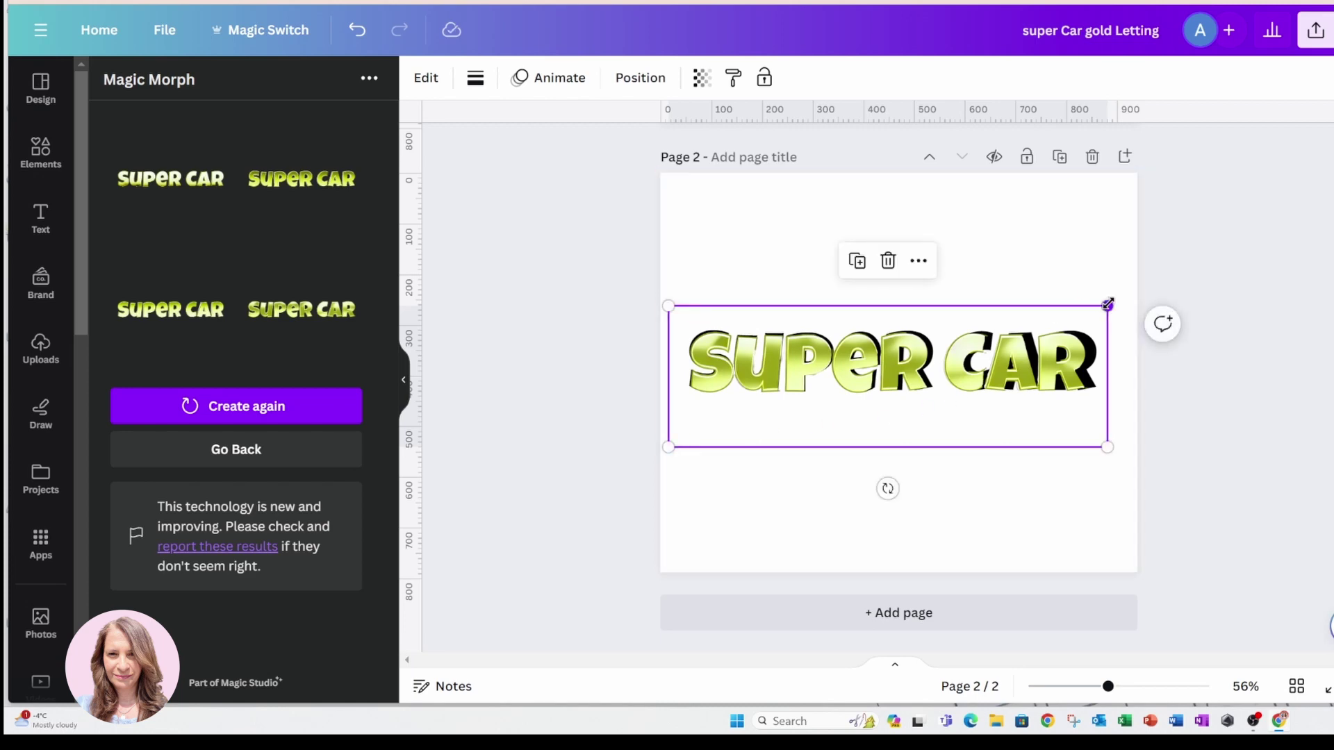
{"action": "left_click_drag", "start_coordinate": [1107, 306], "coordinate": [1120, 301]}
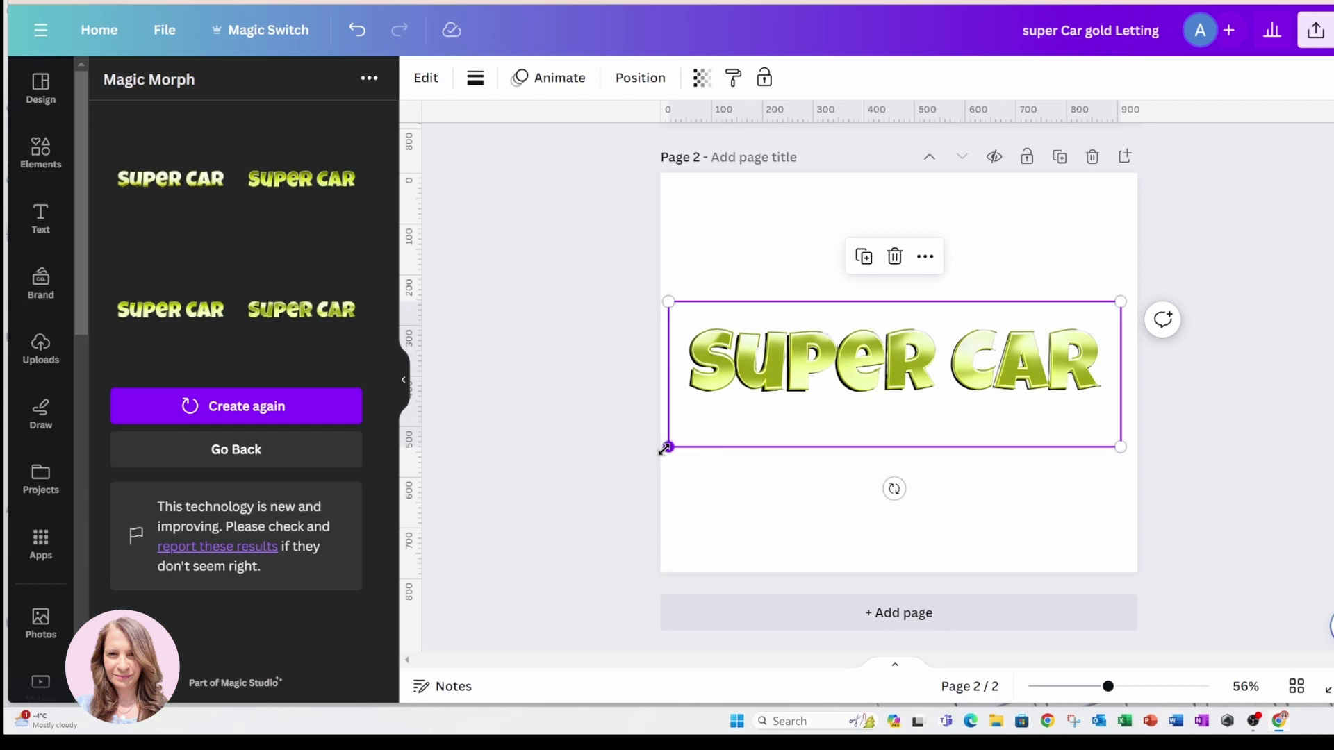
{"action": "left_click_drag", "start_coordinate": [666, 449], "coordinate": [660, 451]}
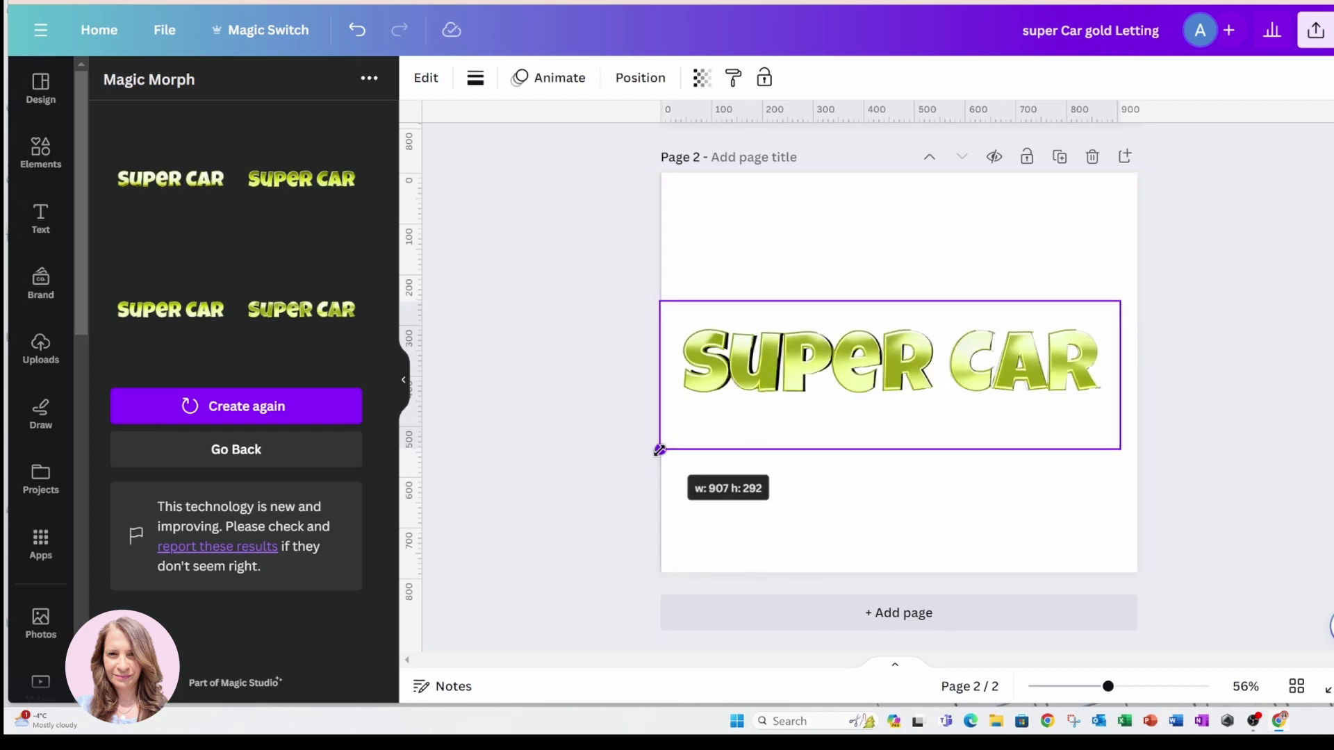
{"action": "left_click_drag", "start_coordinate": [659, 450], "coordinate": [662, 450]}
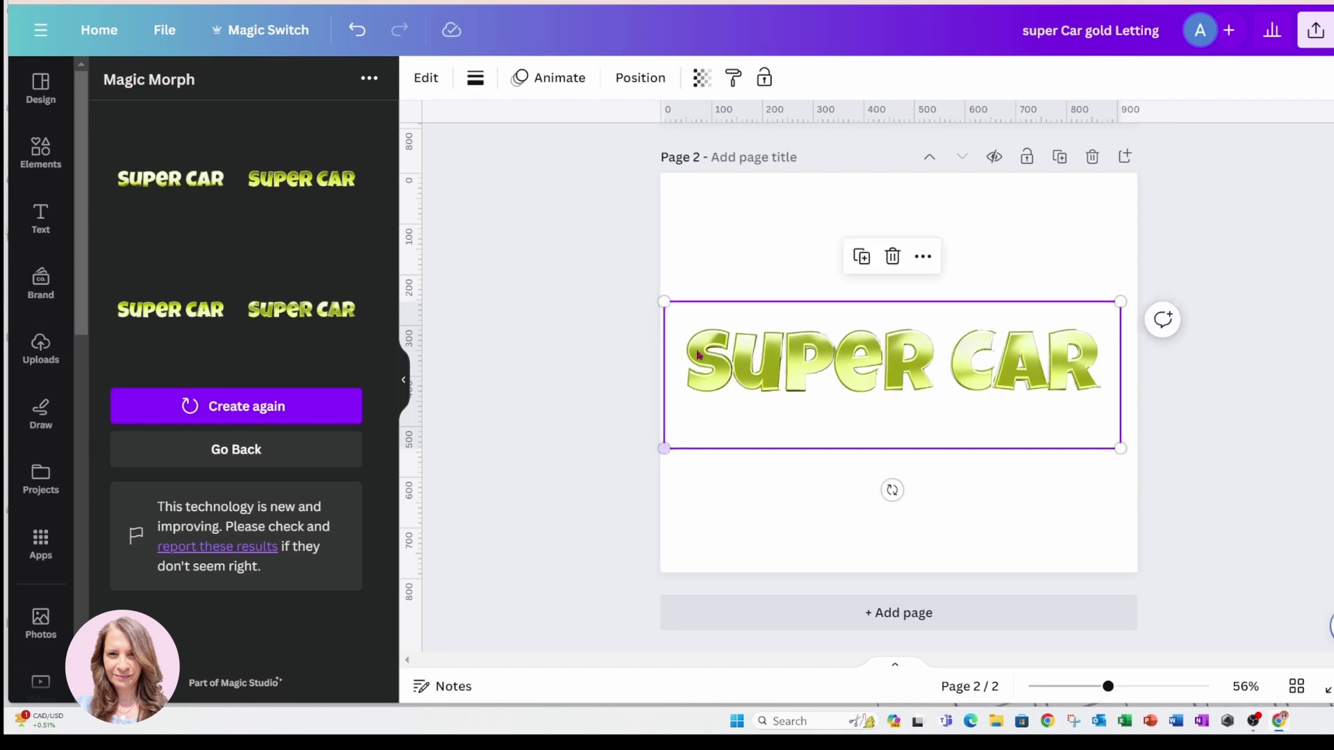
{"action": "left_click", "coordinate": [717, 251]}
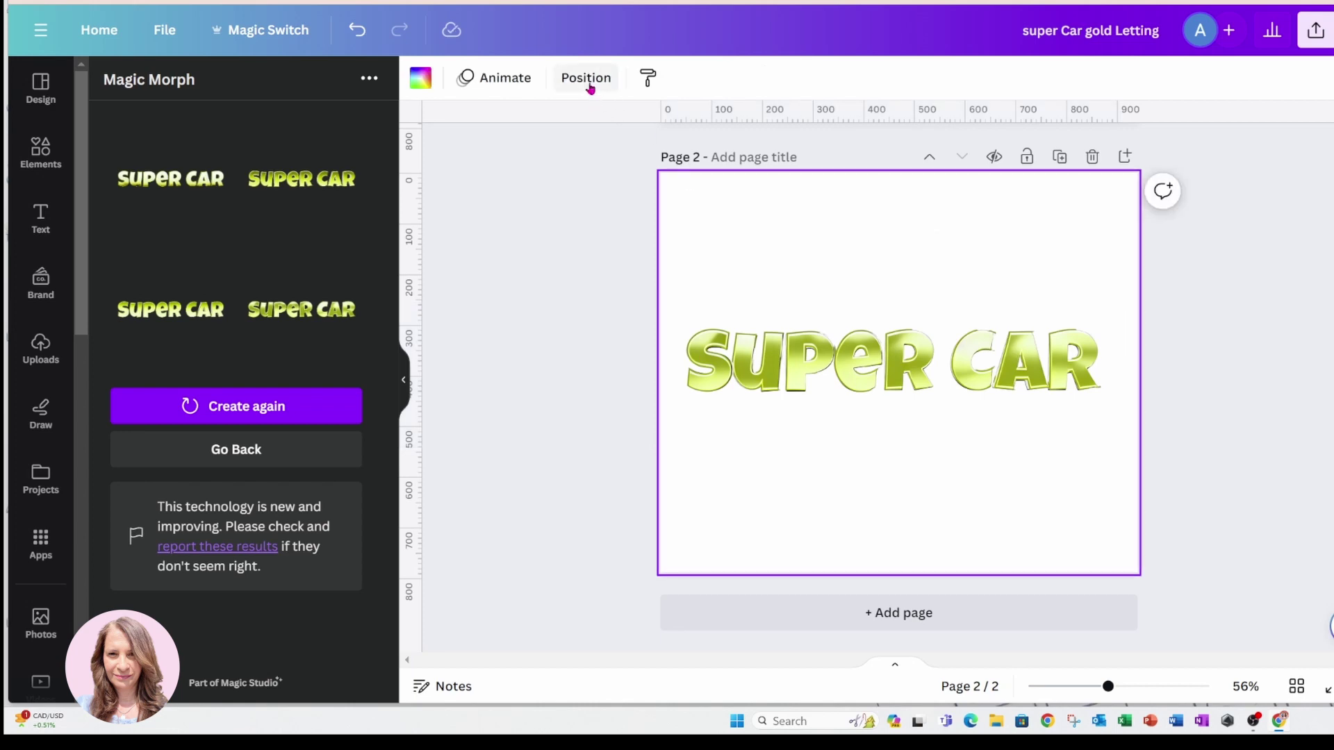
Step: Apply a black Shadow effect (offset 50, direction -45) to the plain SUPER CAR text layer
{"action": "left_click", "coordinate": [586, 81]}
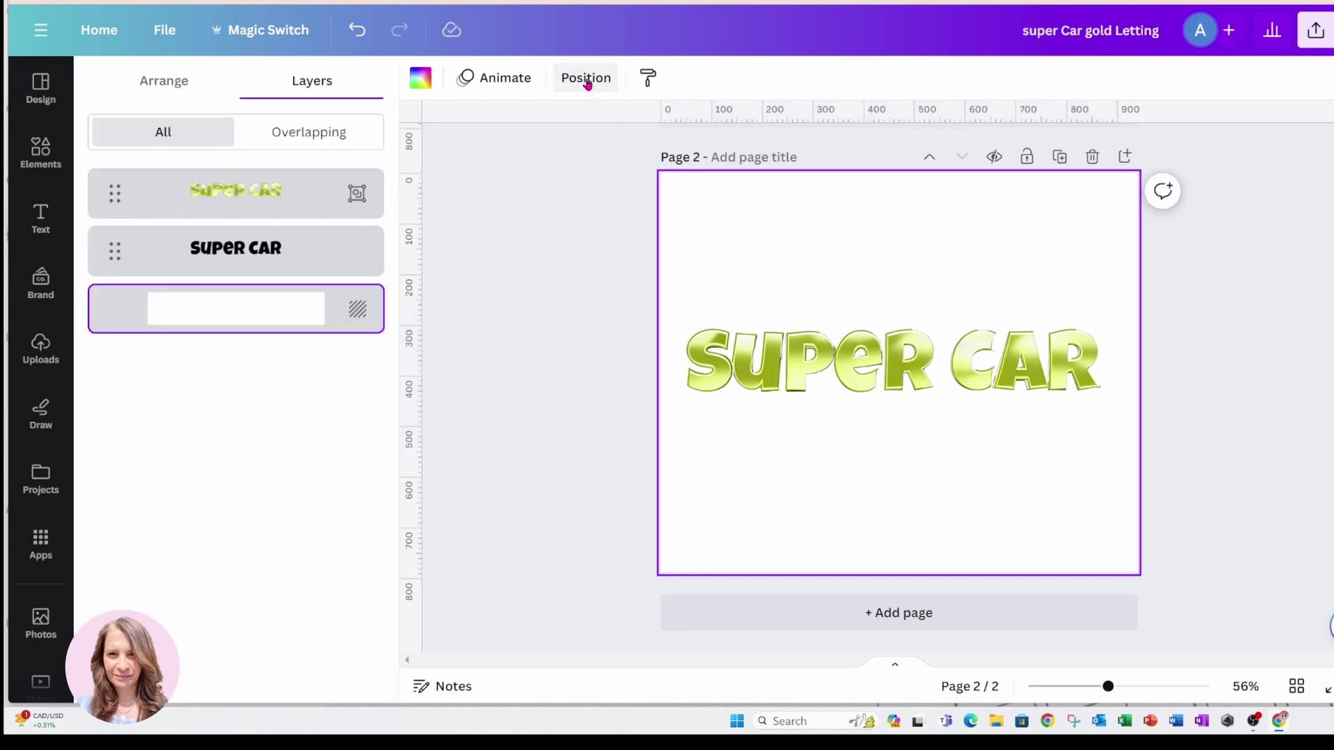
{"action": "left_click", "coordinate": [239, 251]}
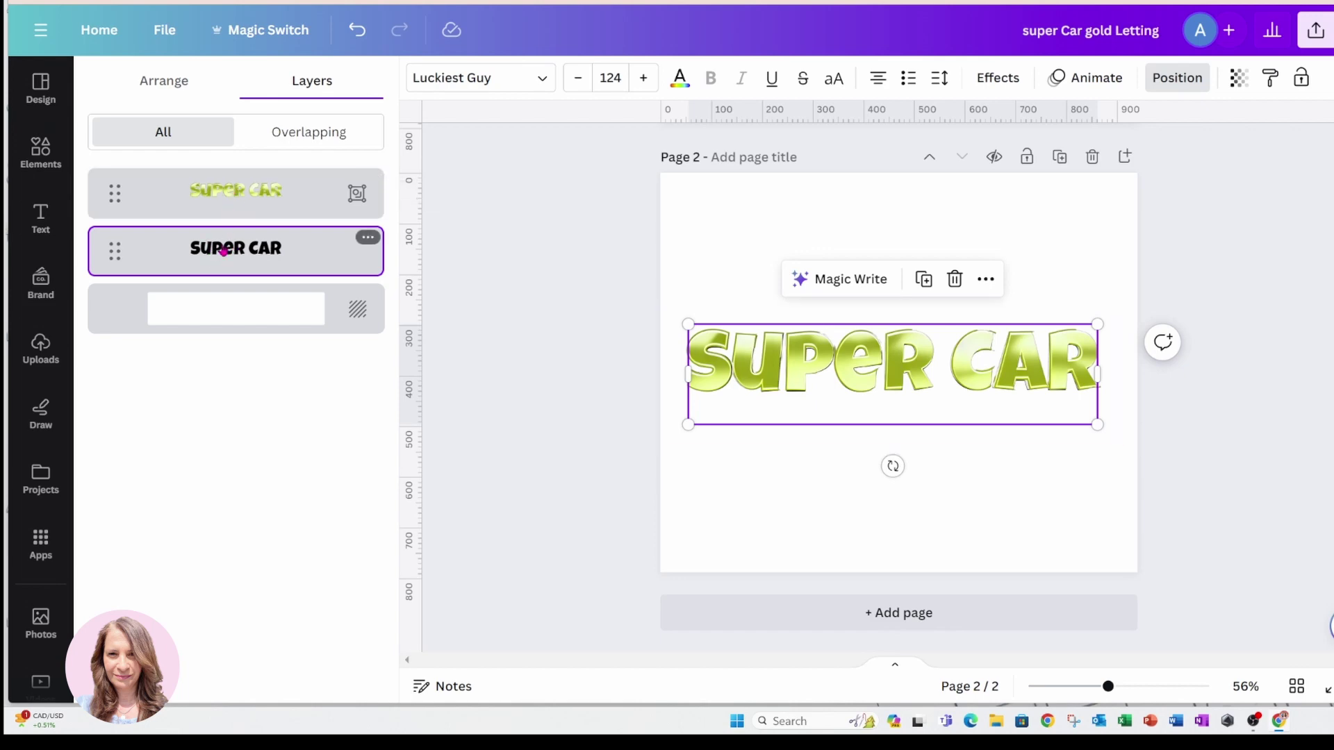
{"action": "left_click", "coordinate": [992, 78]}
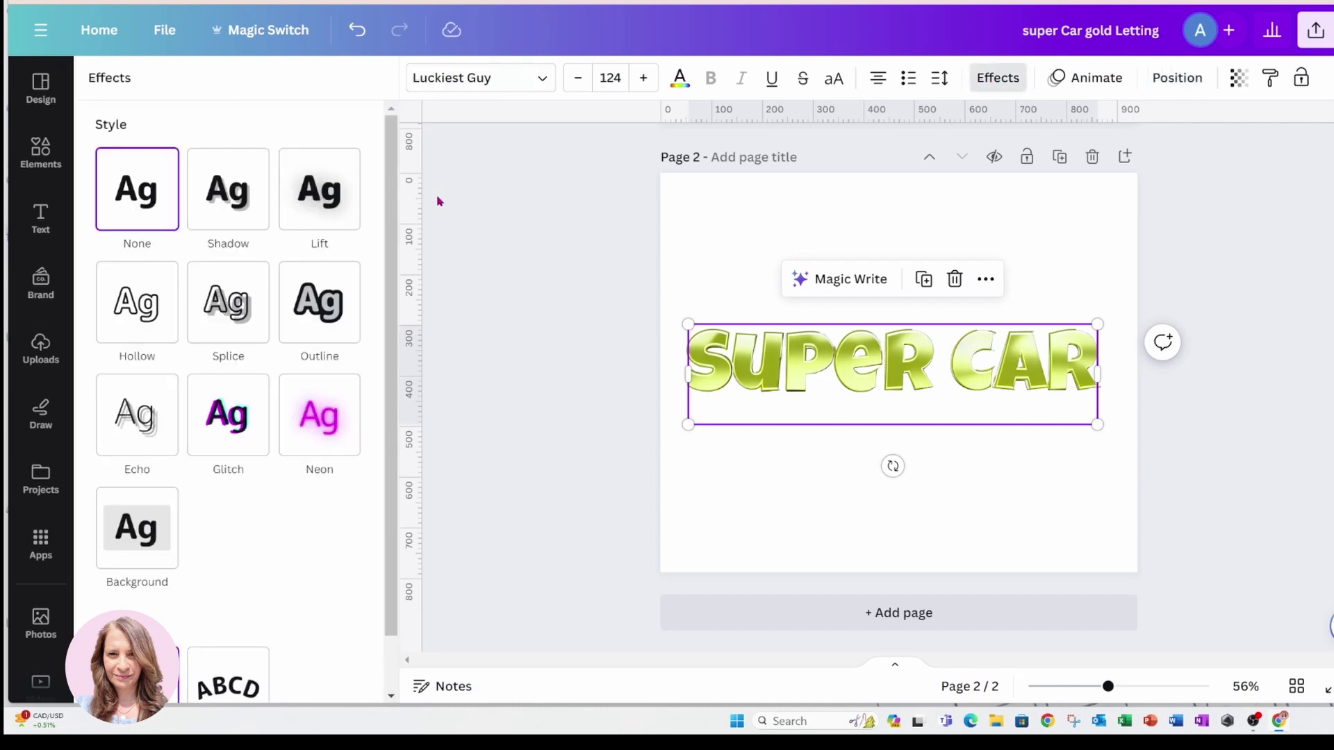
{"action": "left_click", "coordinate": [226, 191]}
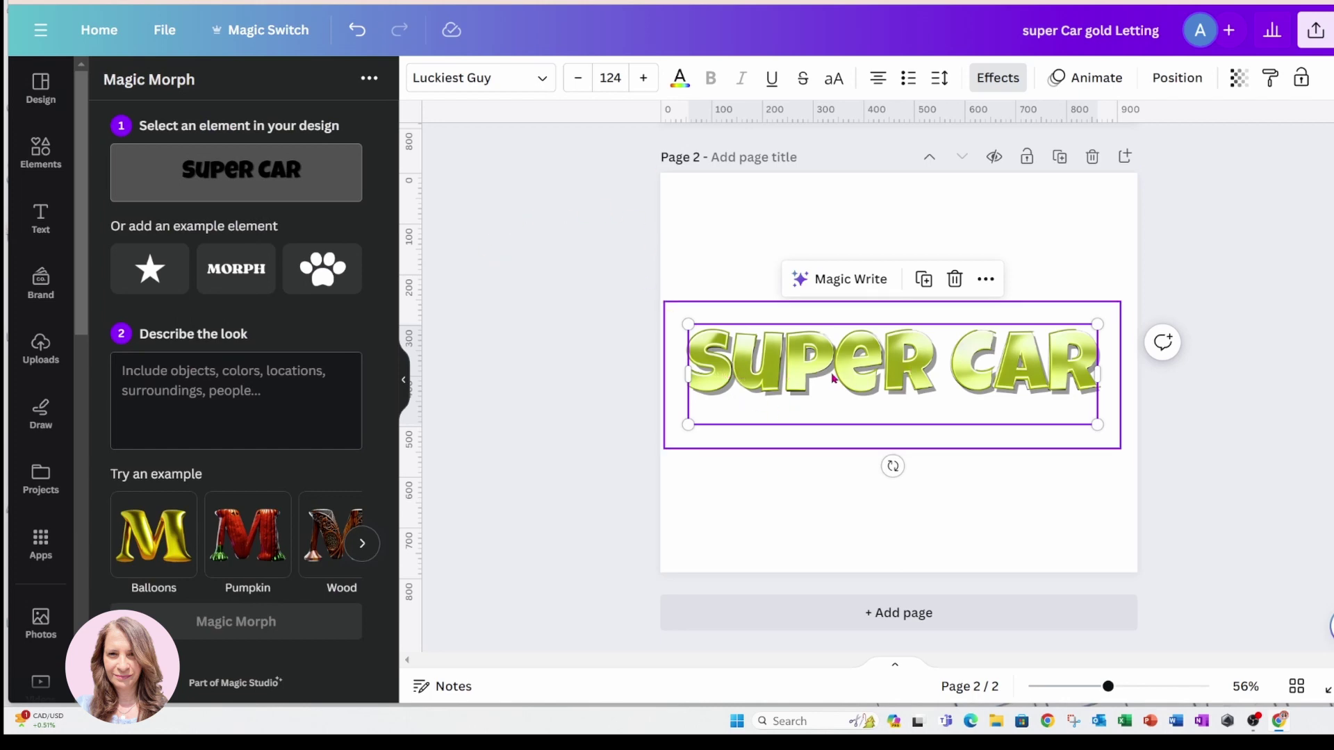
Step: Paste a copy of the shadowed SUPER CAR lettering onto page 2 with Ctrl+V
{"action": "scroll", "coordinate": [1003, 282], "scroll_direction": "up", "scroll_amount": 5}
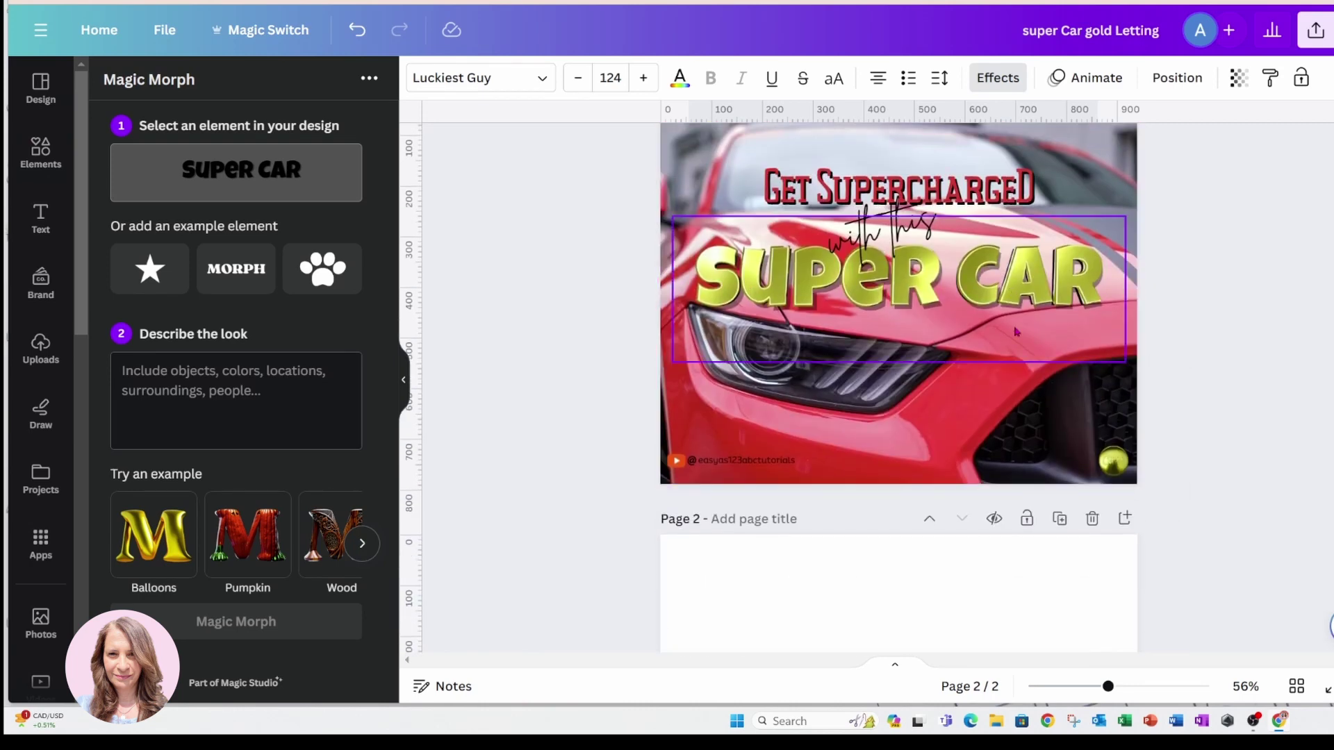
{"action": "key", "text": "ctrl+v"}
{"action": "scroll", "coordinate": [985, 480], "scroll_direction": "up", "scroll_amount": 3}
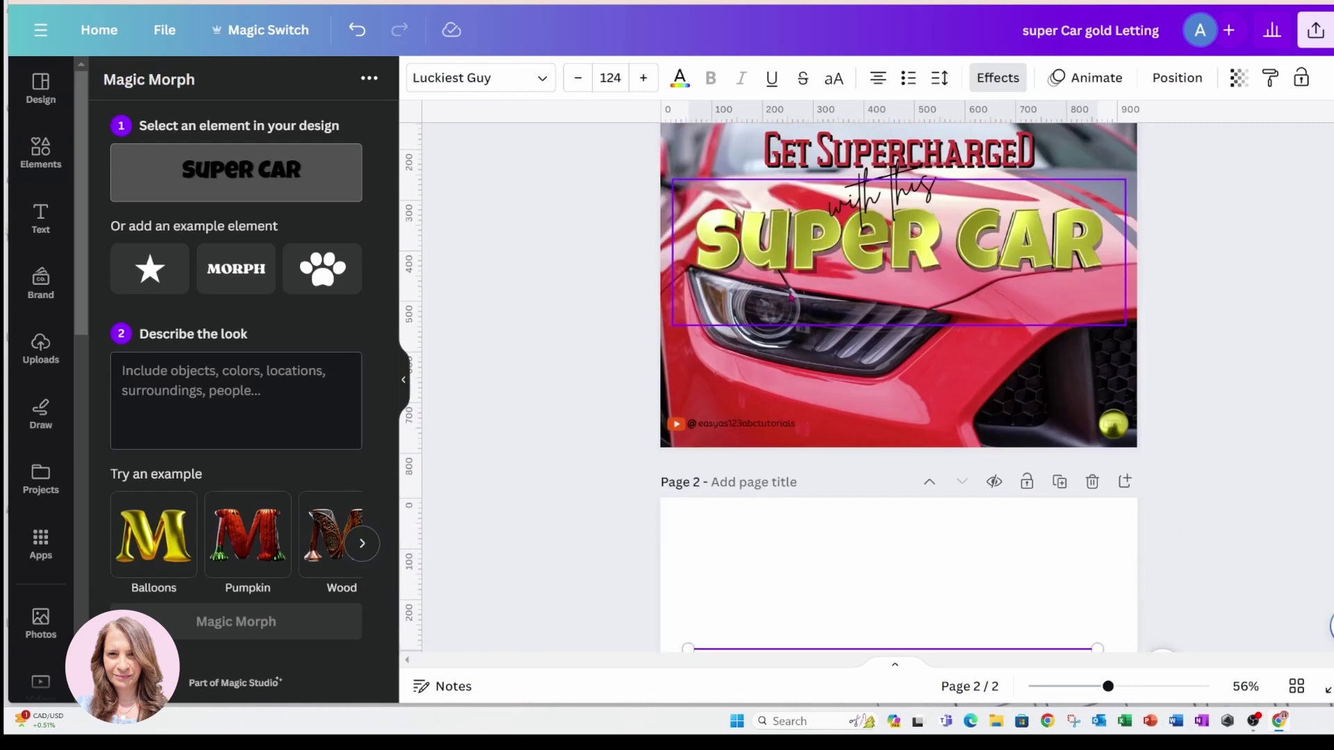
{"action": "scroll", "coordinate": [938, 488], "scroll_direction": "down", "scroll_amount": 3}
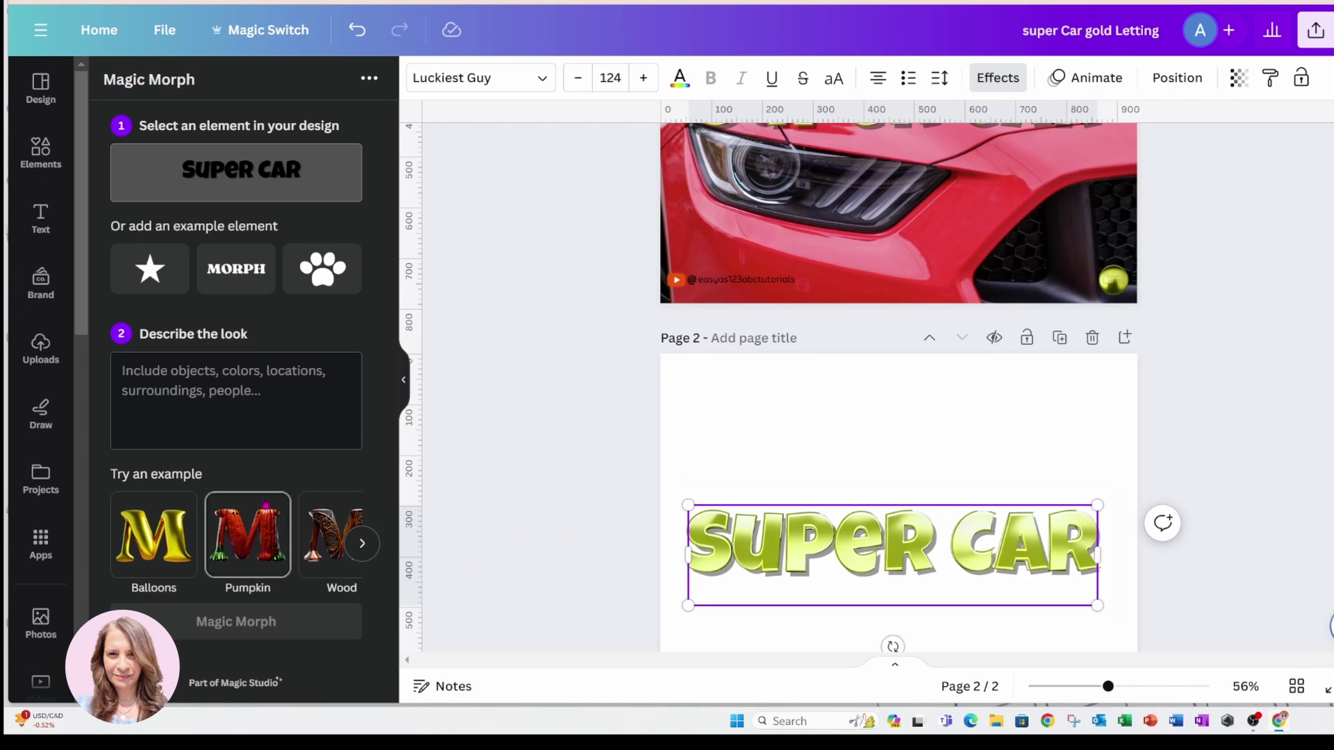
Step: Generate Halloween pumpkin results for the lettering and add the orange version to the page
{"action": "left_click", "coordinate": [725, 558]}
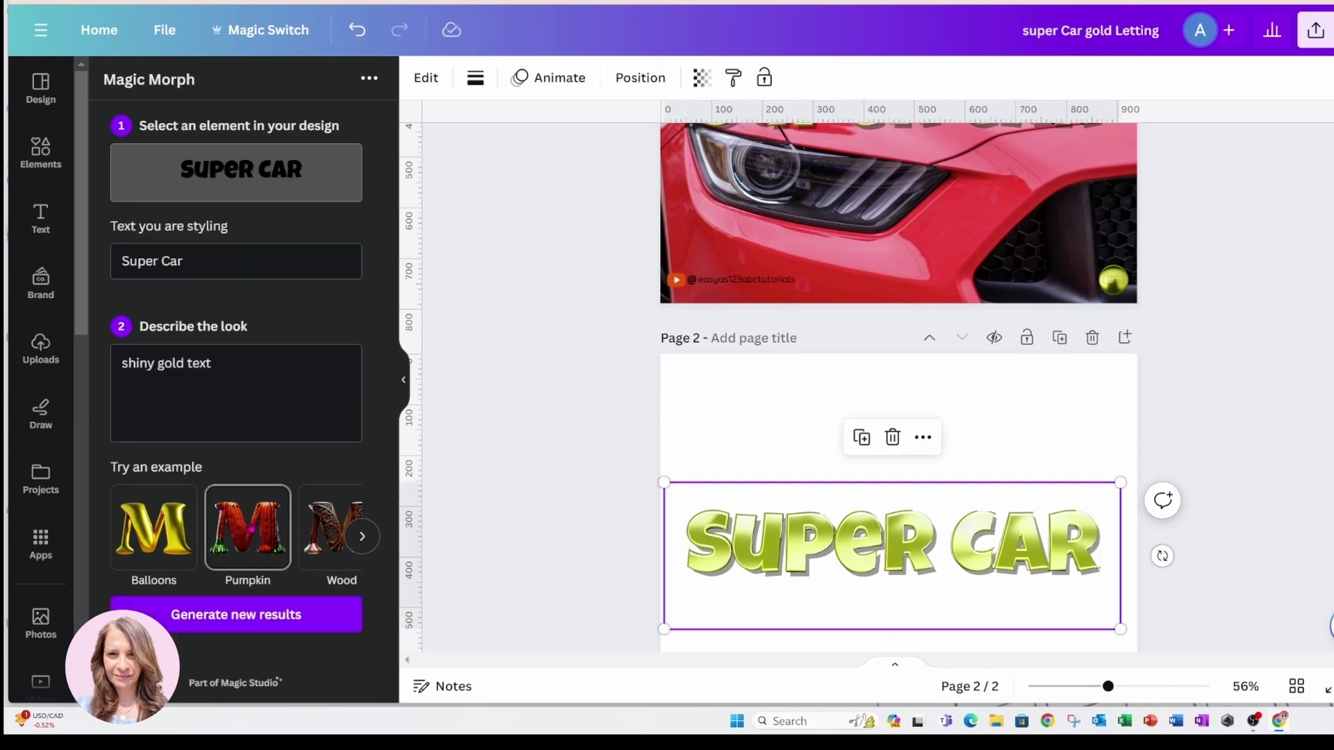
{"action": "left_click", "coordinate": [252, 529]}
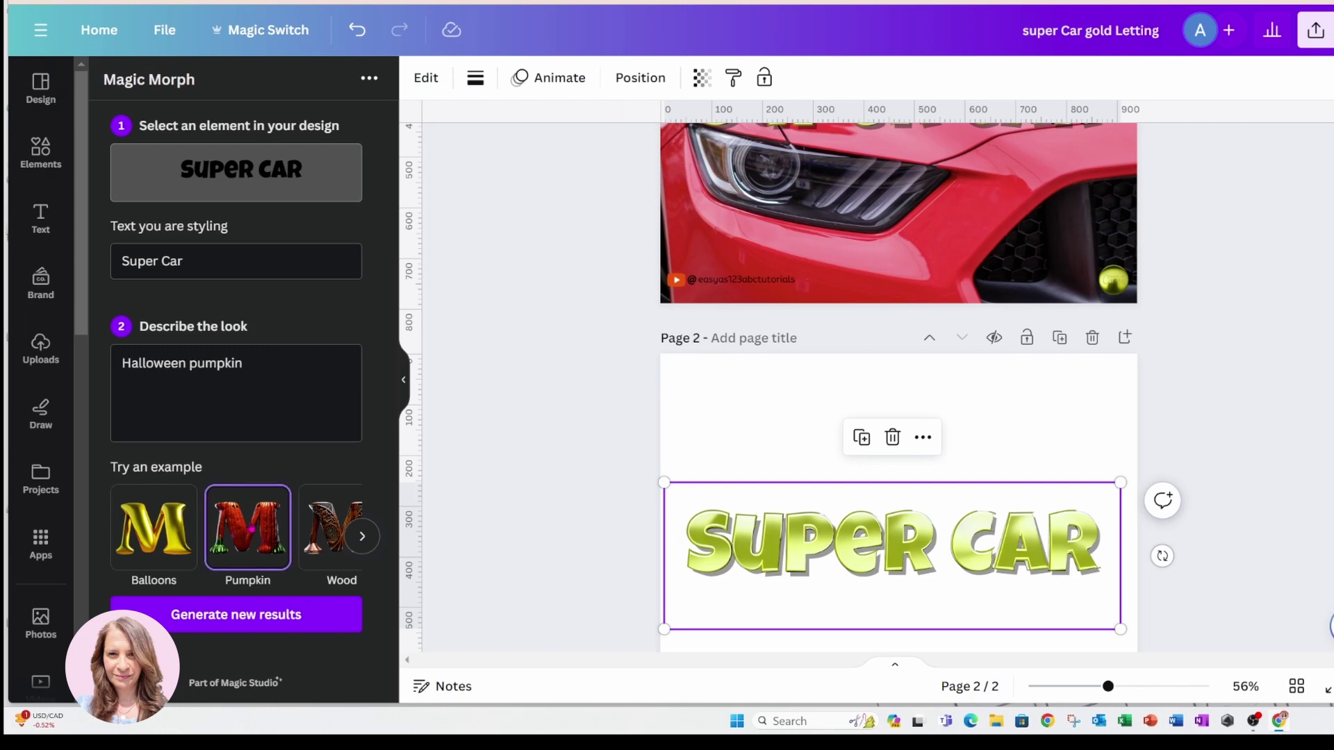
{"action": "left_click", "coordinate": [271, 604]}
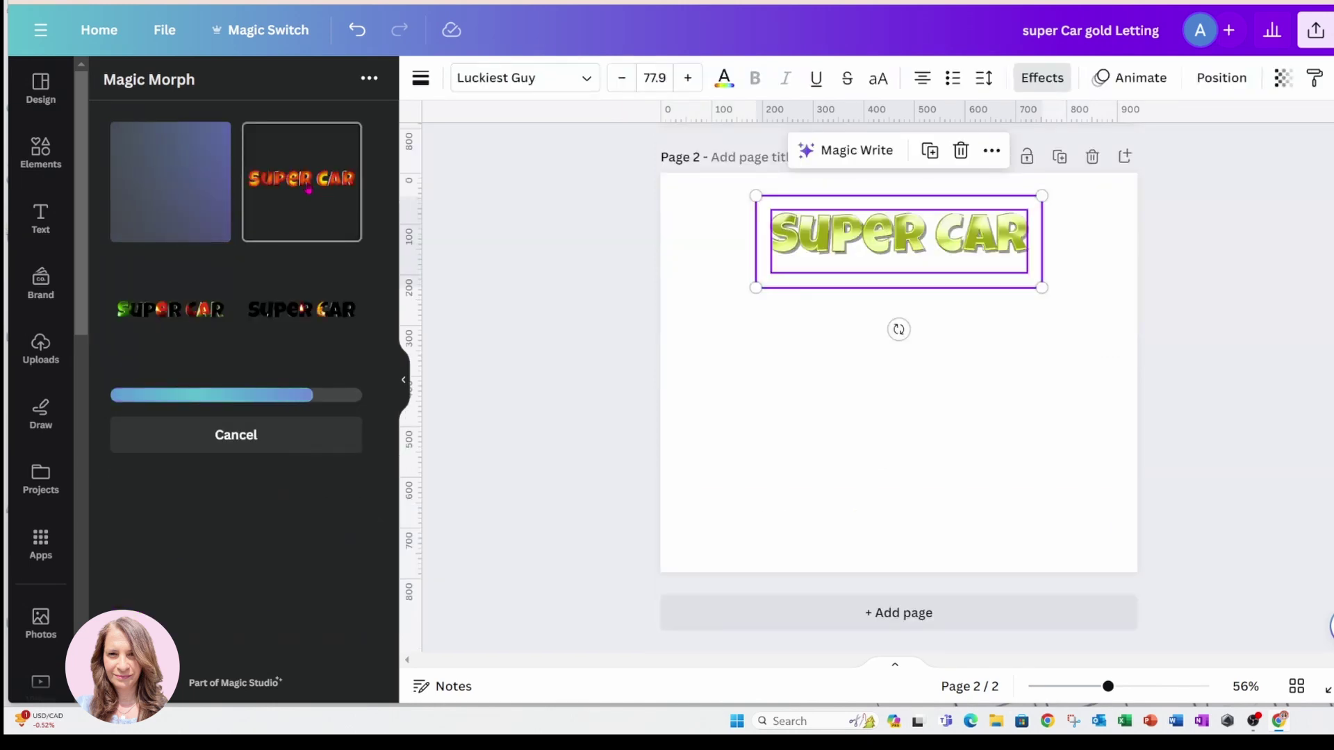
{"action": "left_click", "coordinate": [308, 189]}
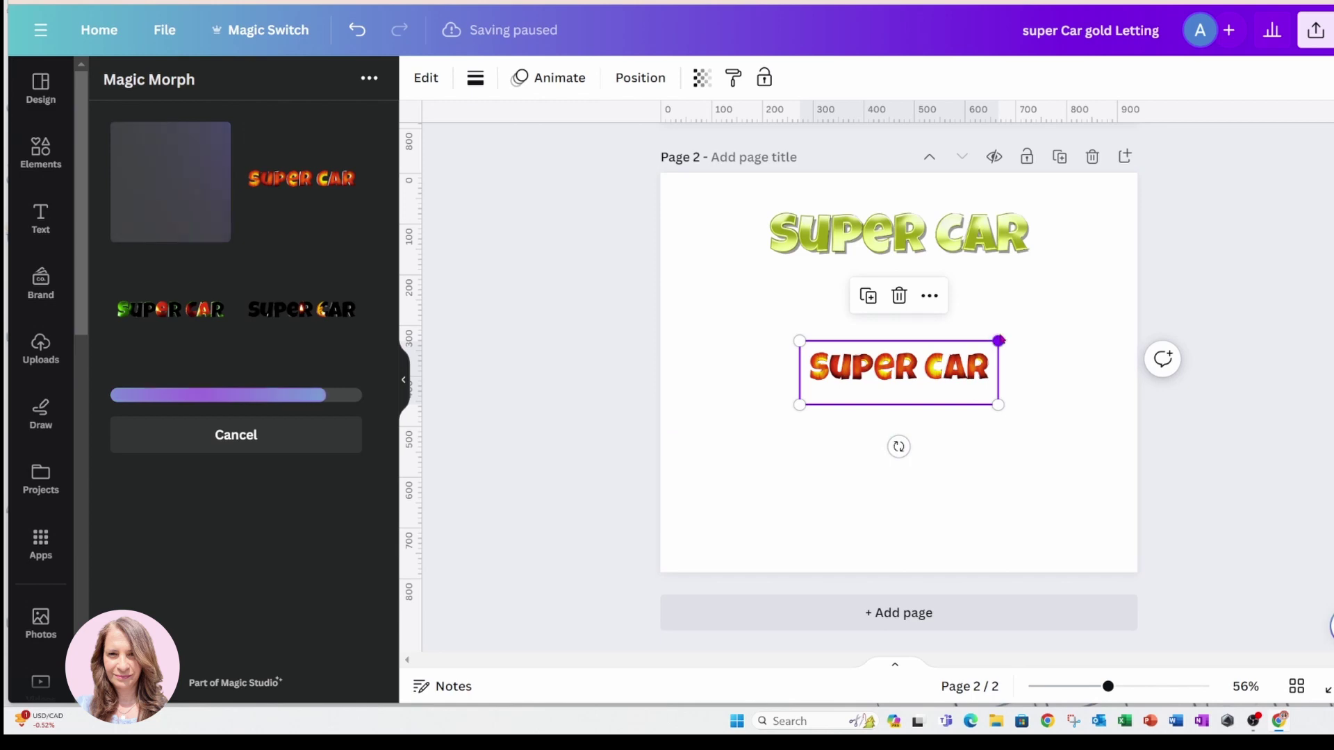
Step: Enlarge the orange lettering under the yellow-green row, then add and enlarge the green-red variant
{"action": "left_click_drag", "start_coordinate": [998, 340], "coordinate": [1081, 302]}
{"action": "left_click", "coordinate": [994, 347]}
{"action": "left_click_drag", "start_coordinate": [998, 340], "coordinate": [1090, 310]}
{"action": "left_click_drag", "start_coordinate": [799, 403], "coordinate": [735, 426]}
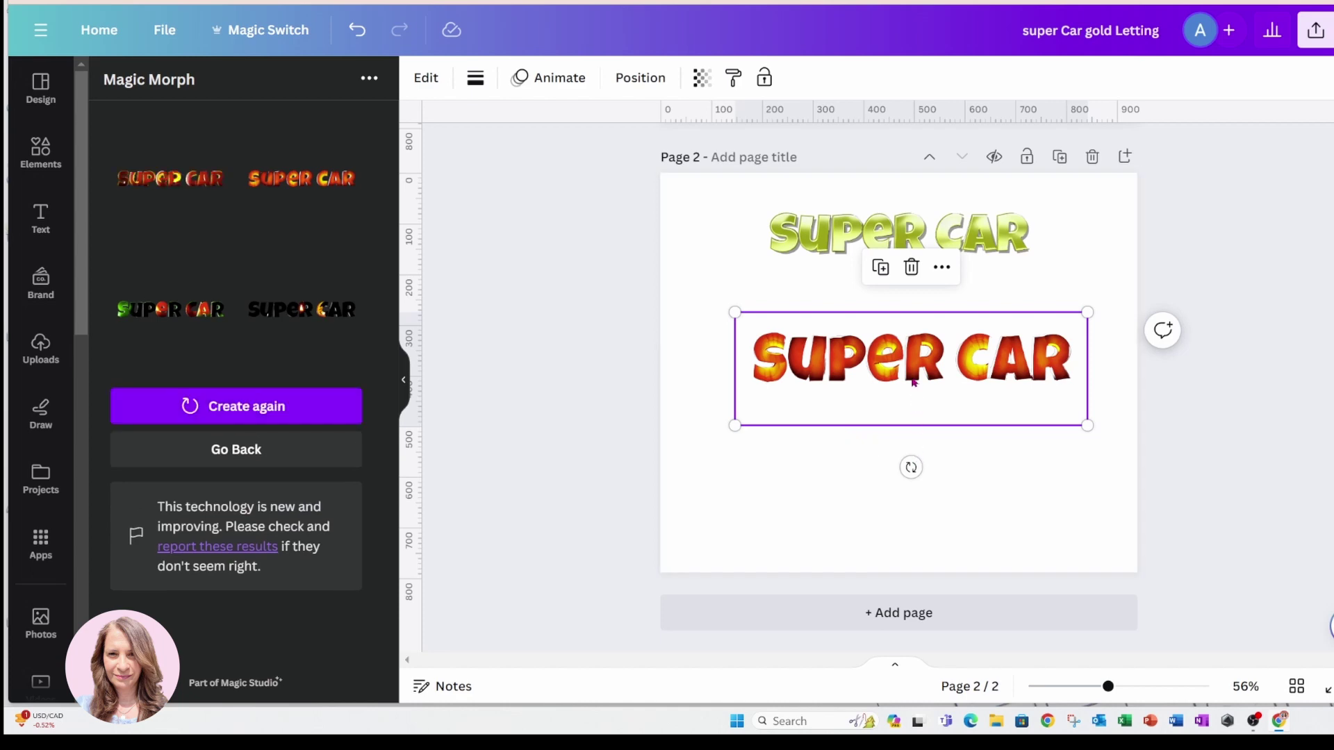
{"action": "left_click_drag", "start_coordinate": [913, 382], "coordinate": [907, 322]}
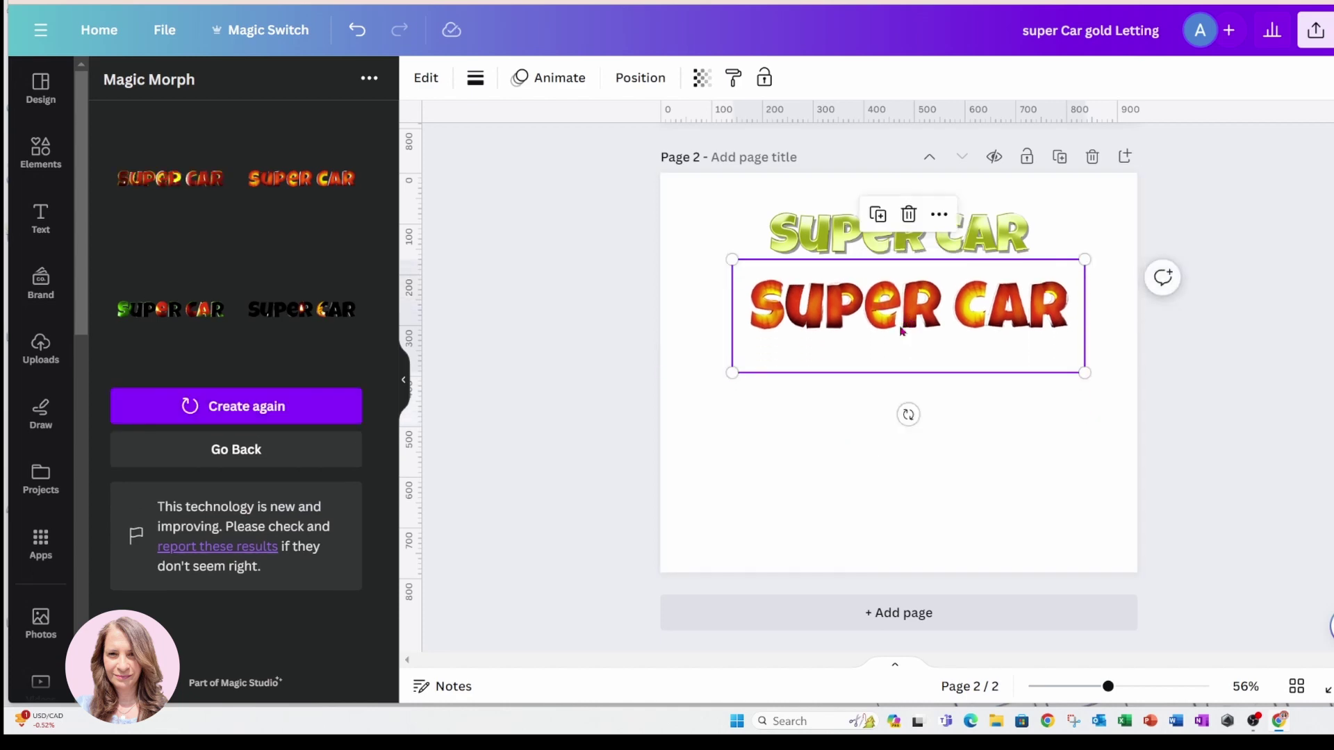
{"action": "left_click_drag", "start_coordinate": [731, 372], "coordinate": [785, 348]}
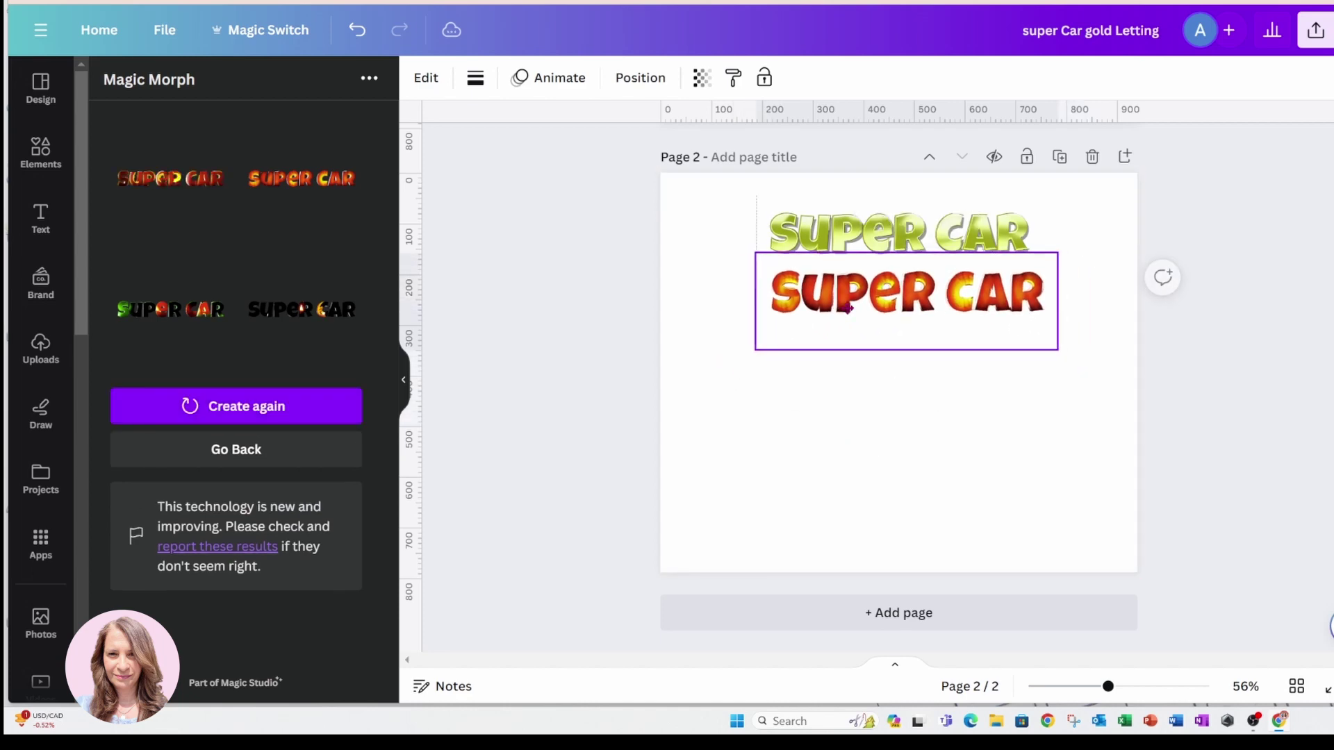
{"action": "left_click", "coordinate": [202, 314]}
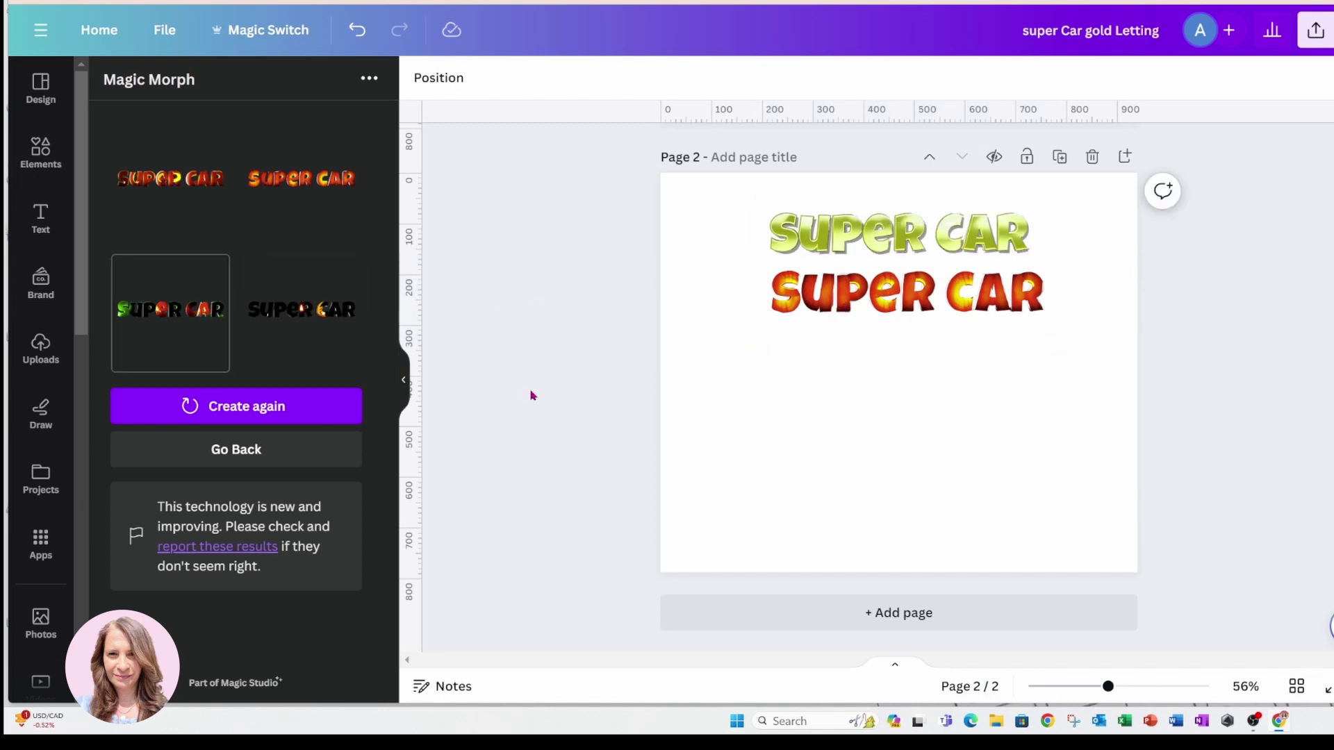
{"action": "left_click_drag", "start_coordinate": [997, 341], "coordinate": [1063, 321]}
Step: Enlarge the green-red lettering further and set up a pink Flowers prompt
{"action": "left_click_drag", "start_coordinate": [800, 399], "coordinate": [747, 421]}
{"action": "left_click", "coordinate": [234, 453]}
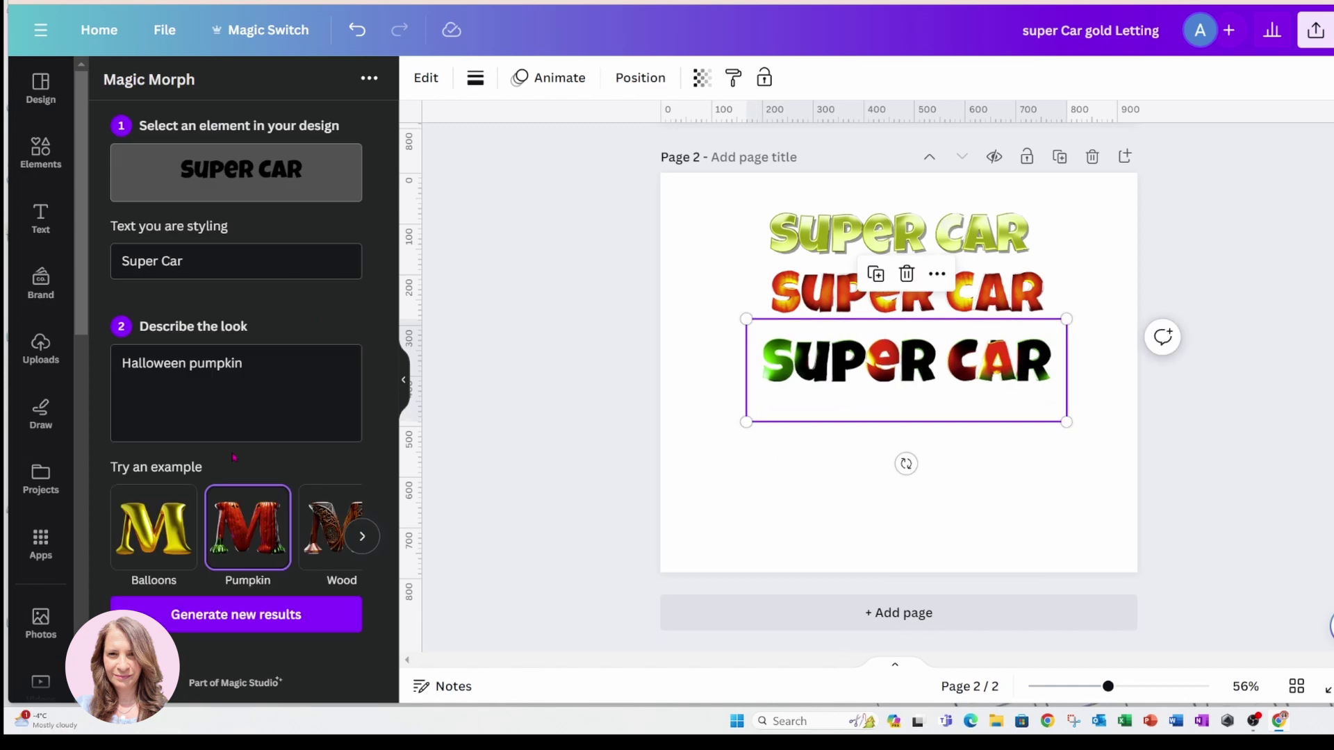
{"action": "left_click", "coordinate": [362, 541]}
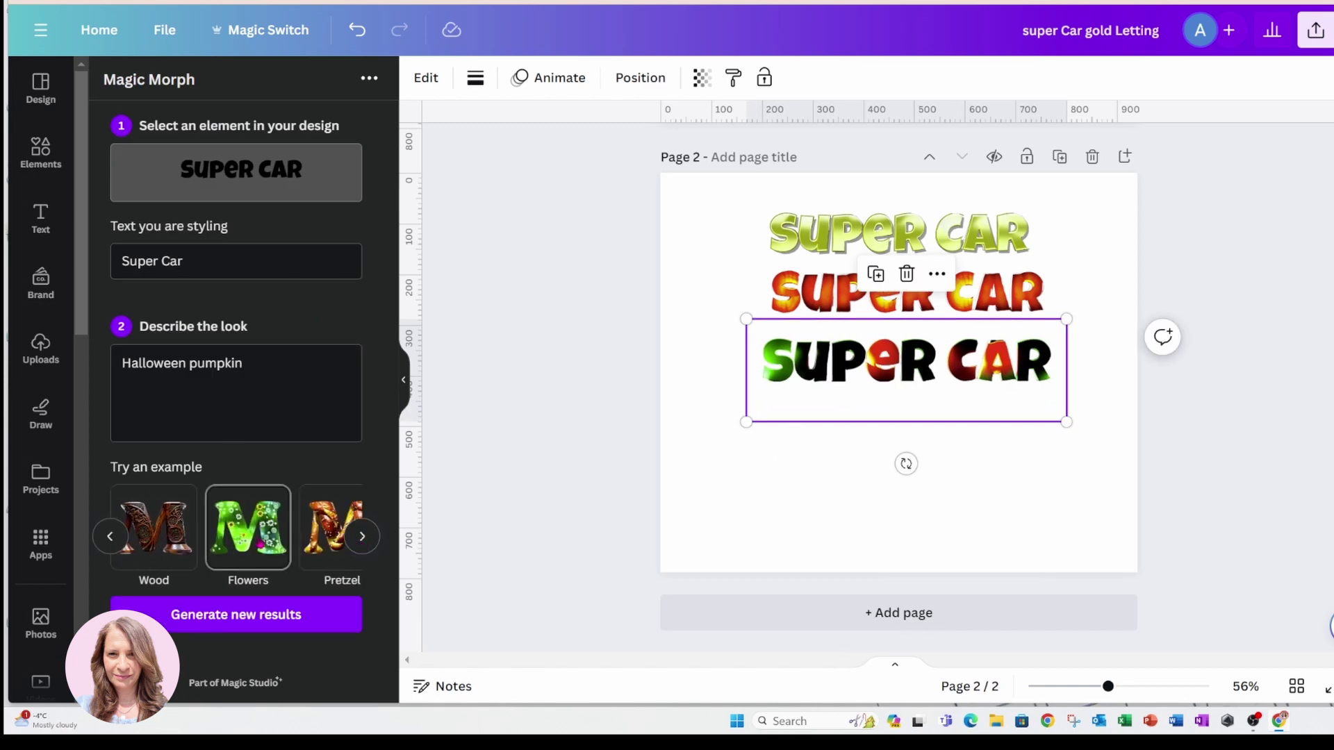
{"action": "left_click", "coordinate": [256, 542]}
{"action": "left_click", "coordinate": [254, 363]}
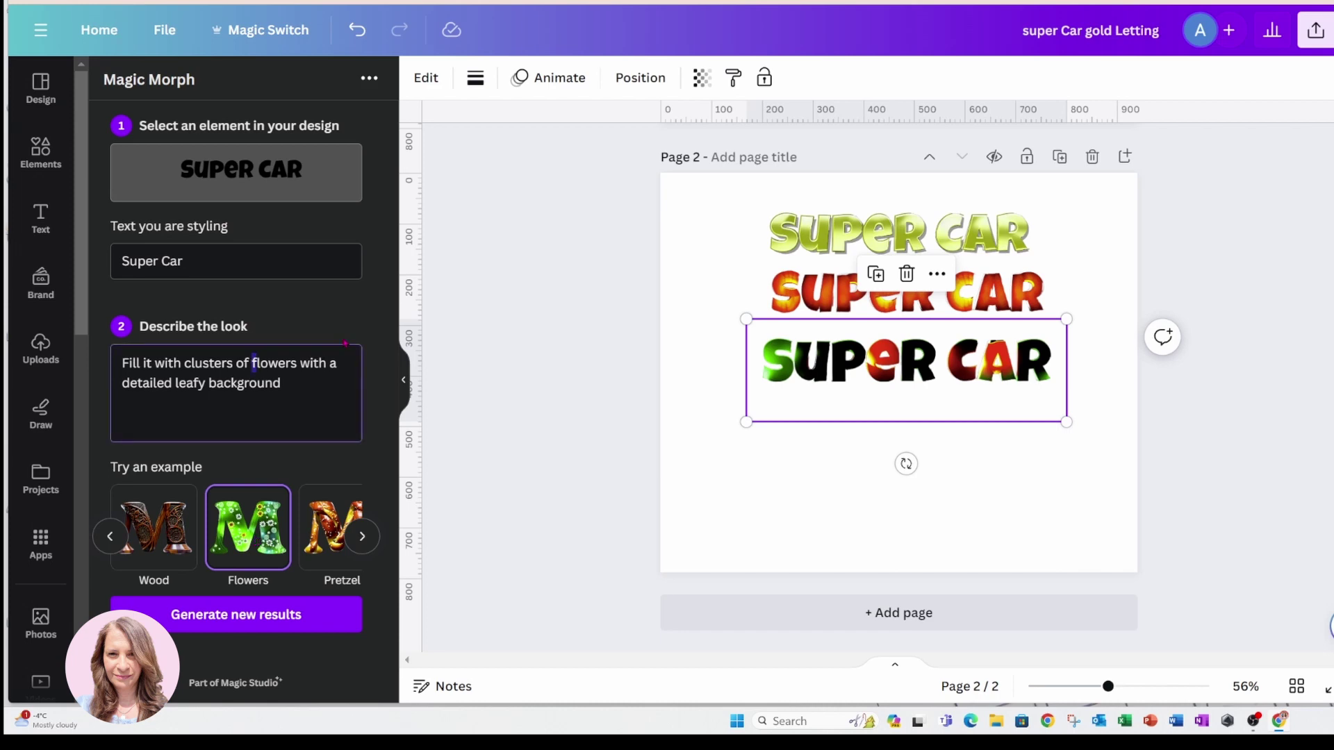
{"action": "type", "text": "pink"}
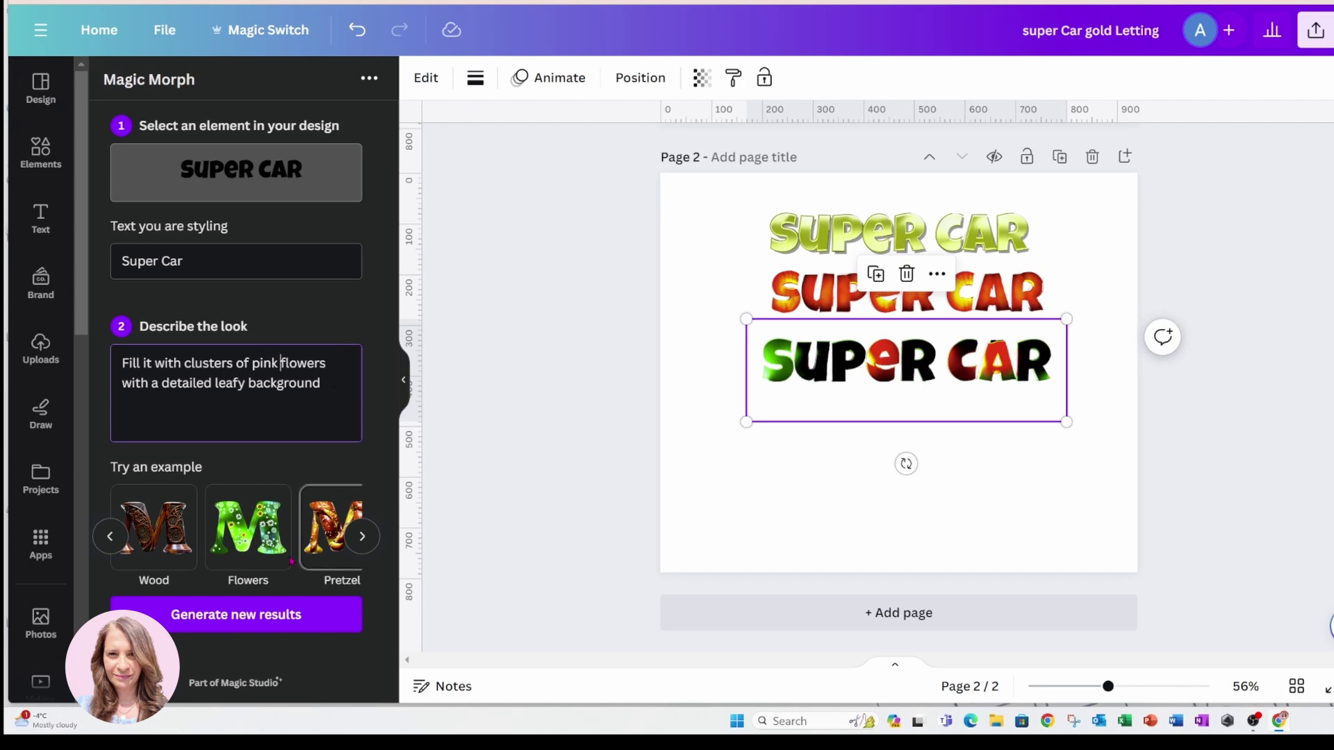
Step: Generate pink-flower results, add the first, and enlarge it below the green-red row
{"action": "left_click", "coordinate": [266, 613]}
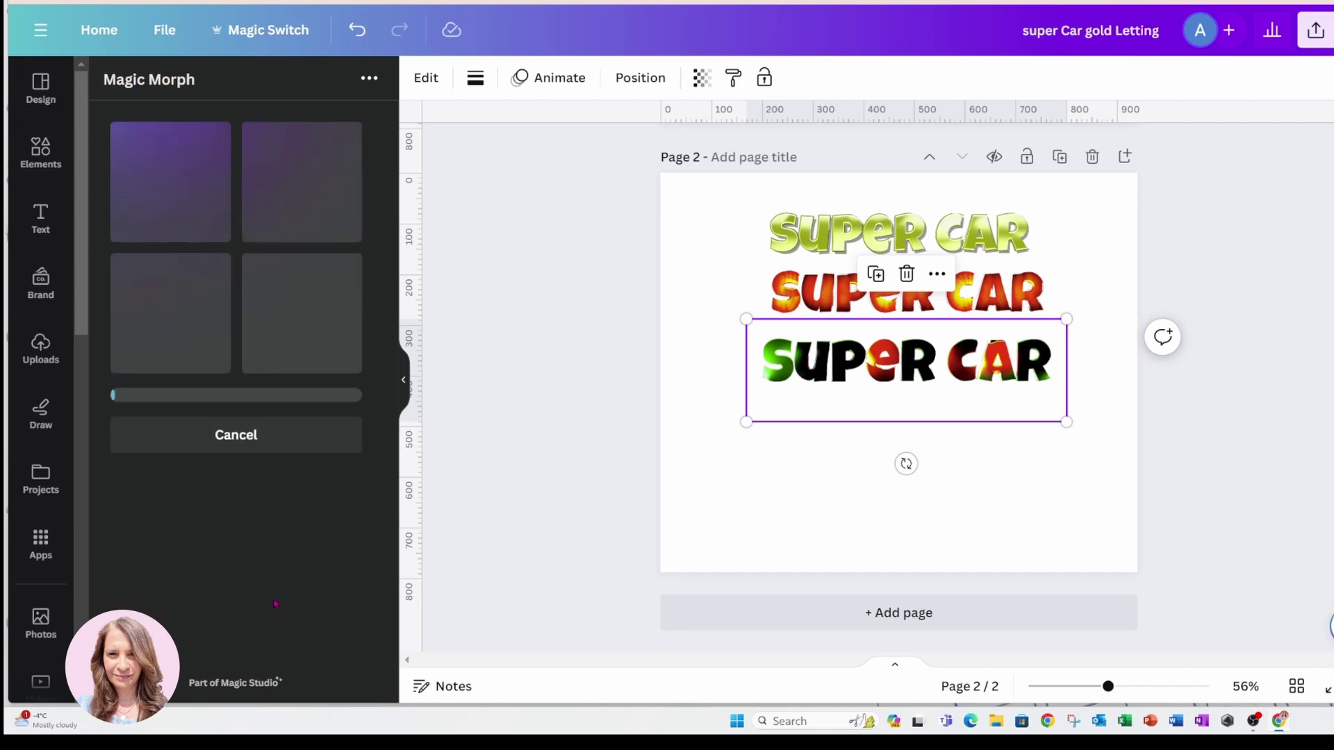
{"action": "left_click", "coordinate": [189, 188]}
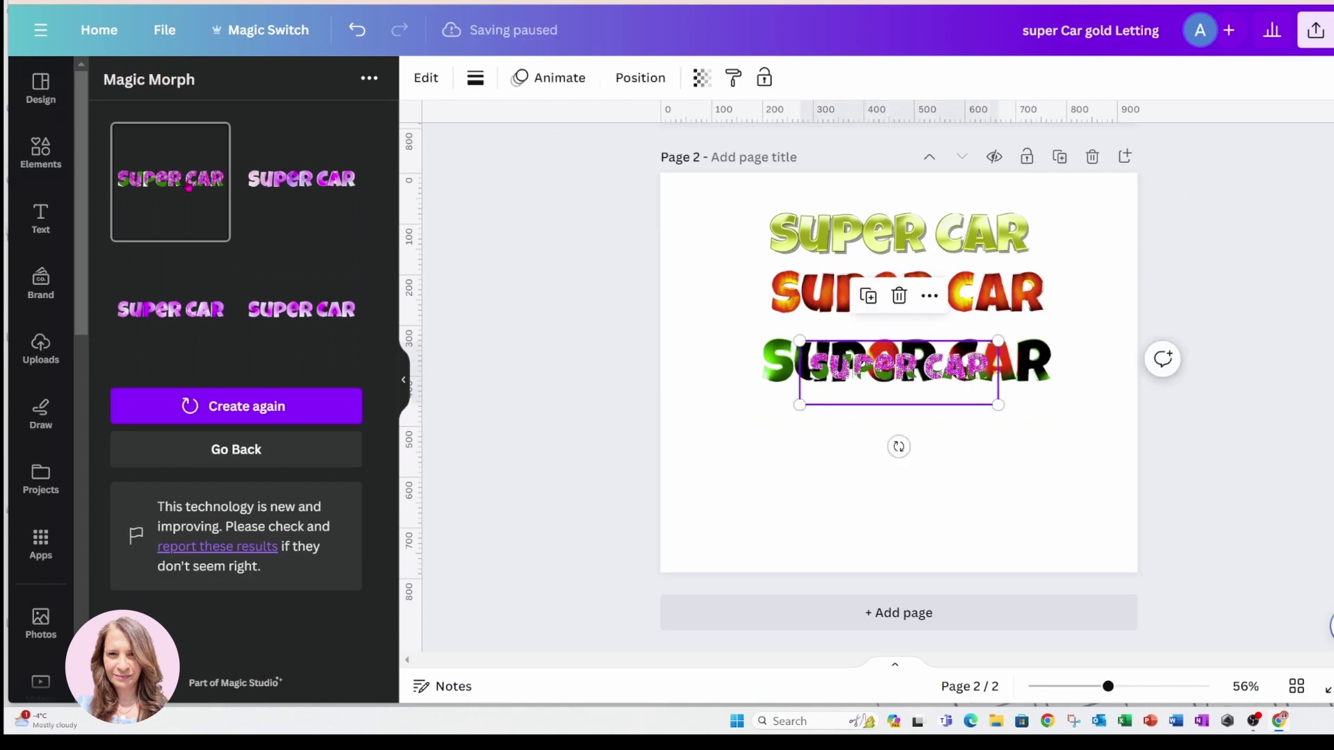
{"action": "left_click_drag", "start_coordinate": [999, 342], "coordinate": [1097, 309]}
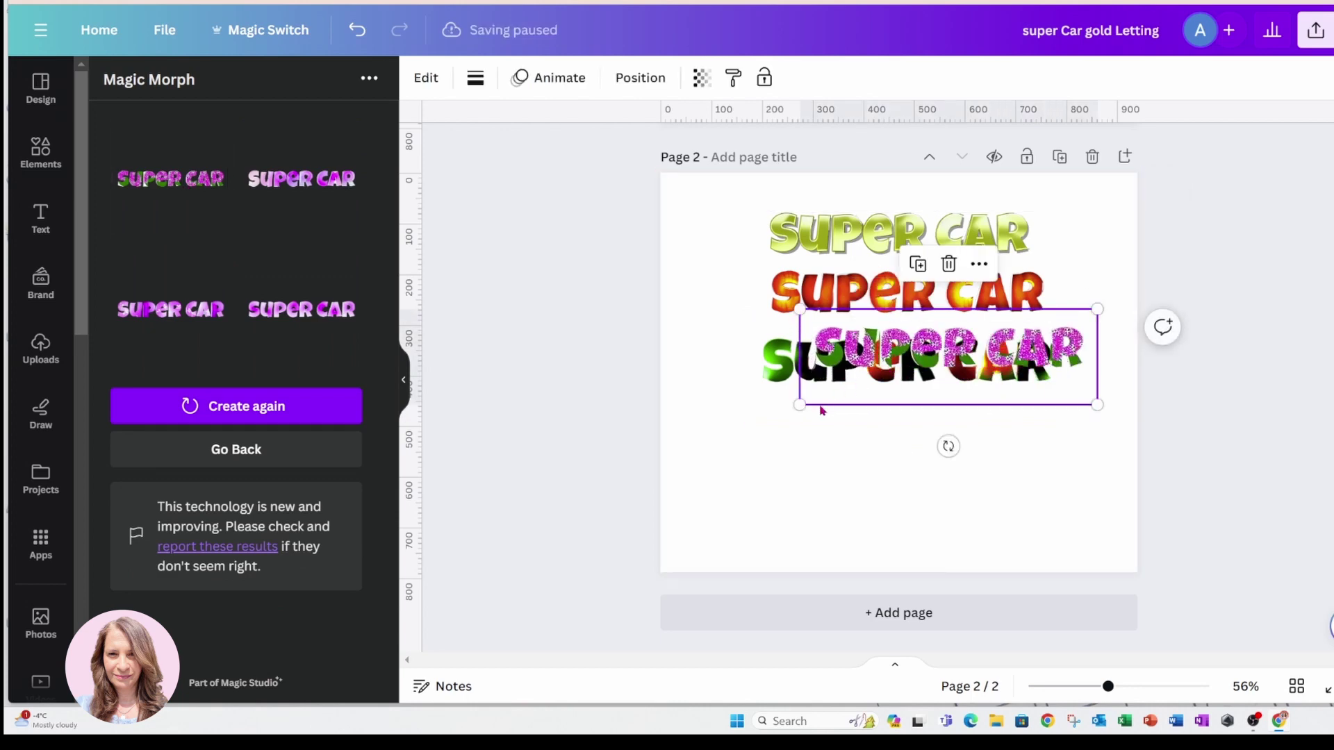
{"action": "left_click_drag", "start_coordinate": [799, 405], "coordinate": [679, 440]}
{"action": "left_click_drag", "start_coordinate": [915, 373], "coordinate": [931, 439]}
Step: Deselect to view all four stacked variants and check the Share menu's Download option
{"action": "left_click", "coordinate": [860, 479]}
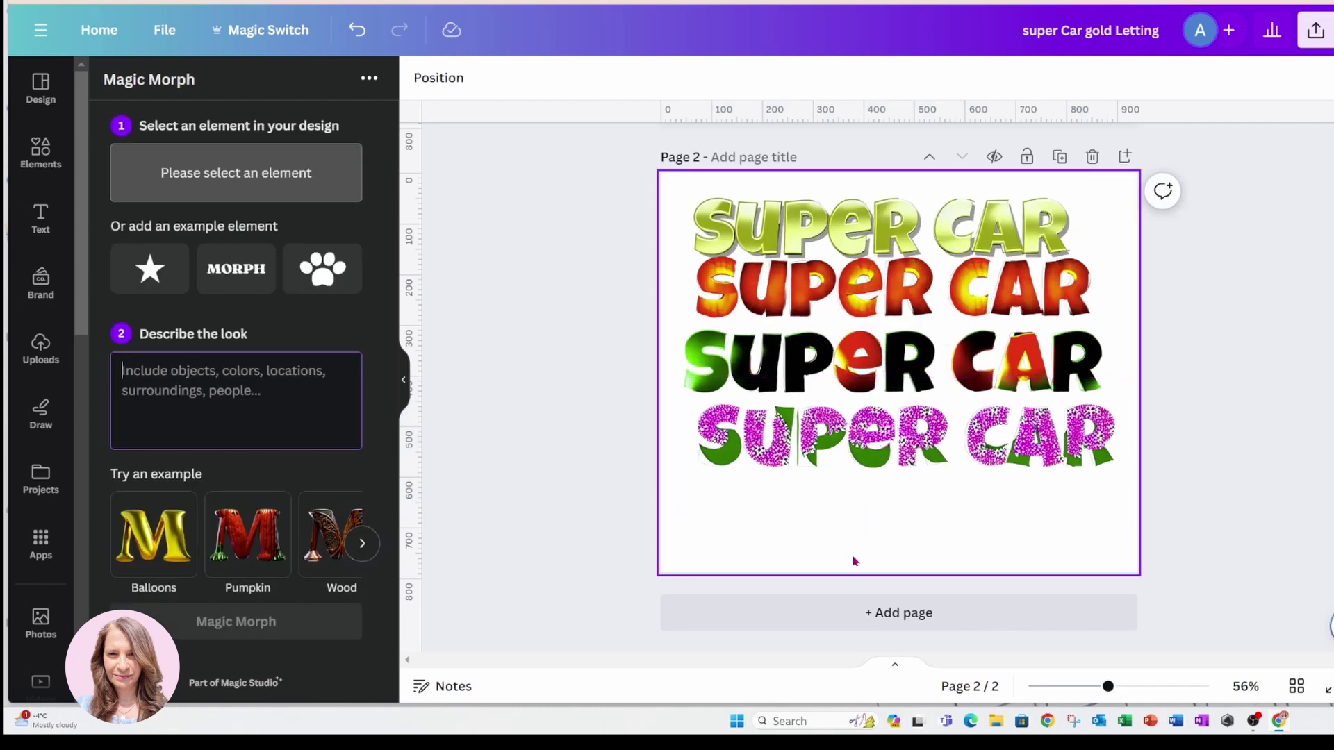
{"action": "left_click", "coordinate": [1320, 34]}
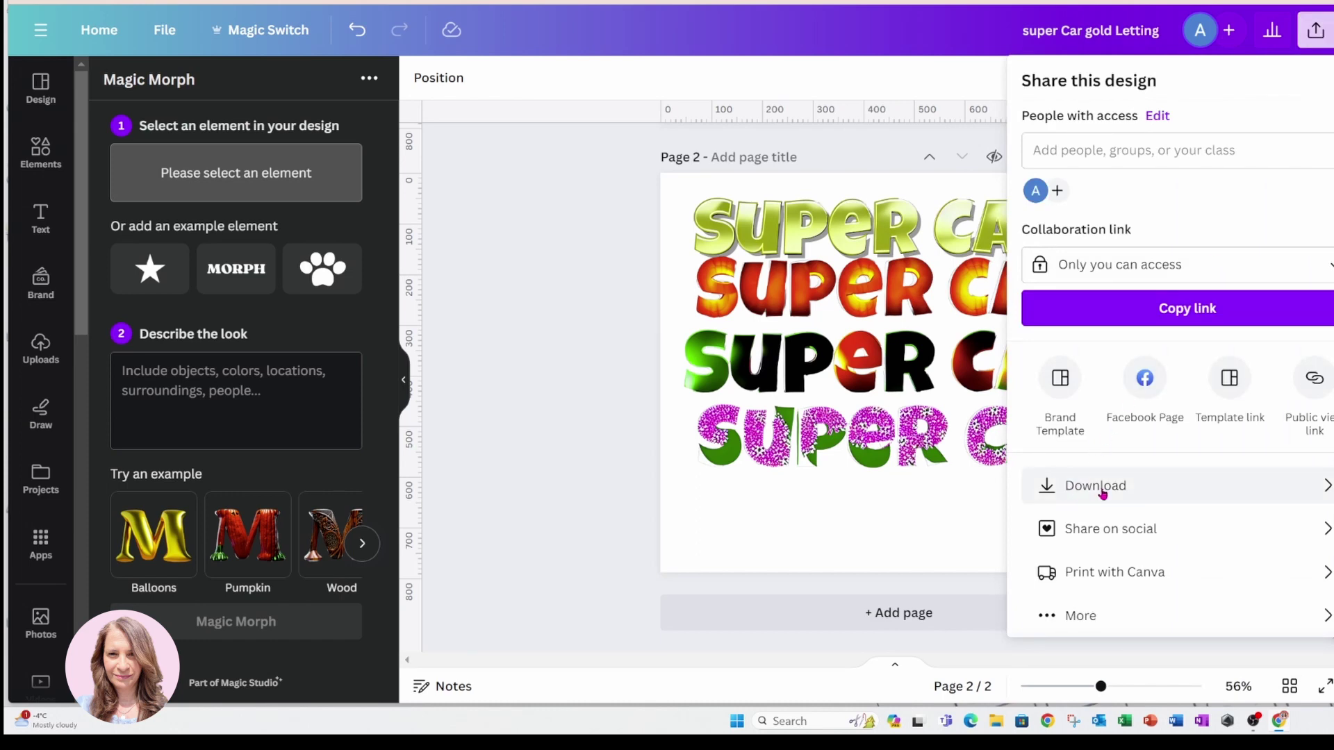
{"action": "left_click", "coordinate": [565, 249]}
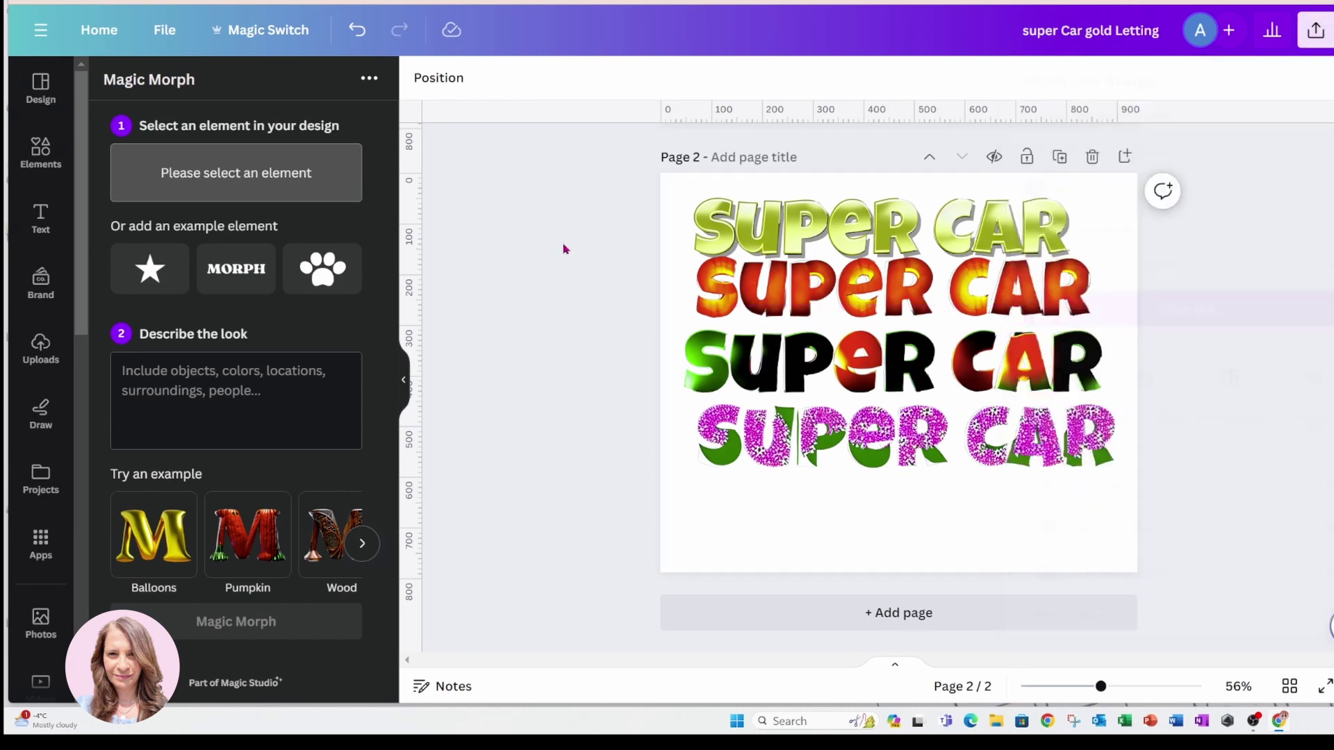